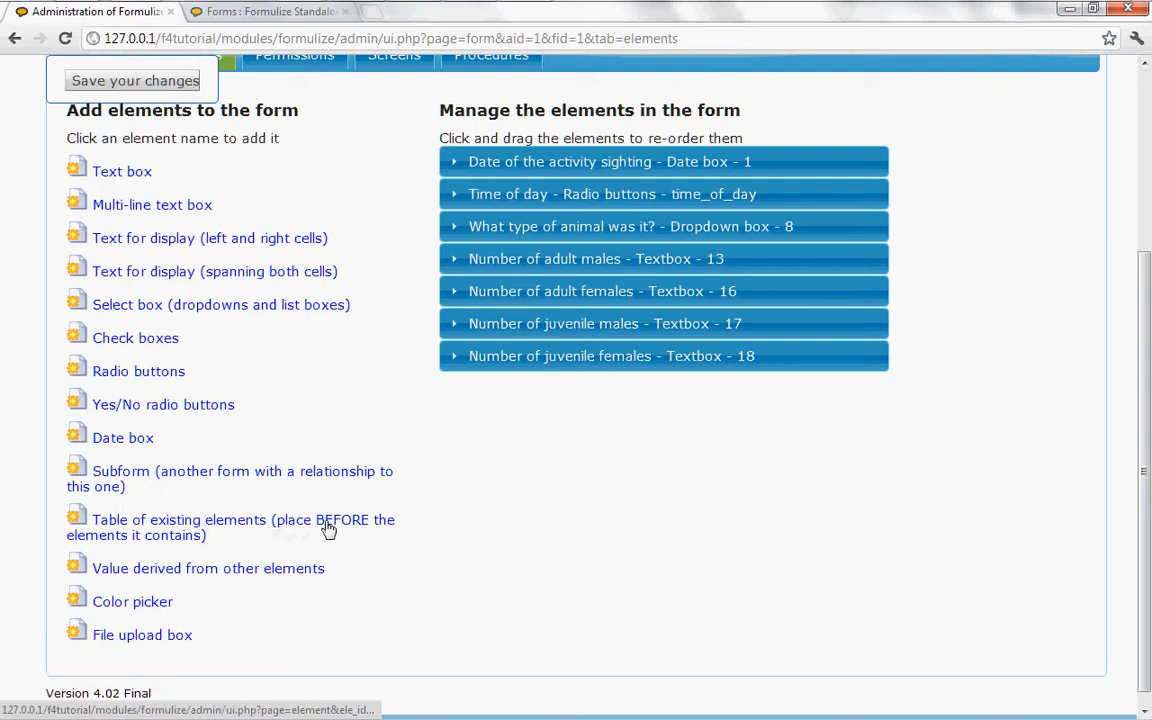
- Add a table of existing elements to the Wildlife Activity Form and caption it "Number of animals seen"
{"action": "scroll", "coordinate": [436, 502], "scroll_direction": "up", "scroll_amount": 3}
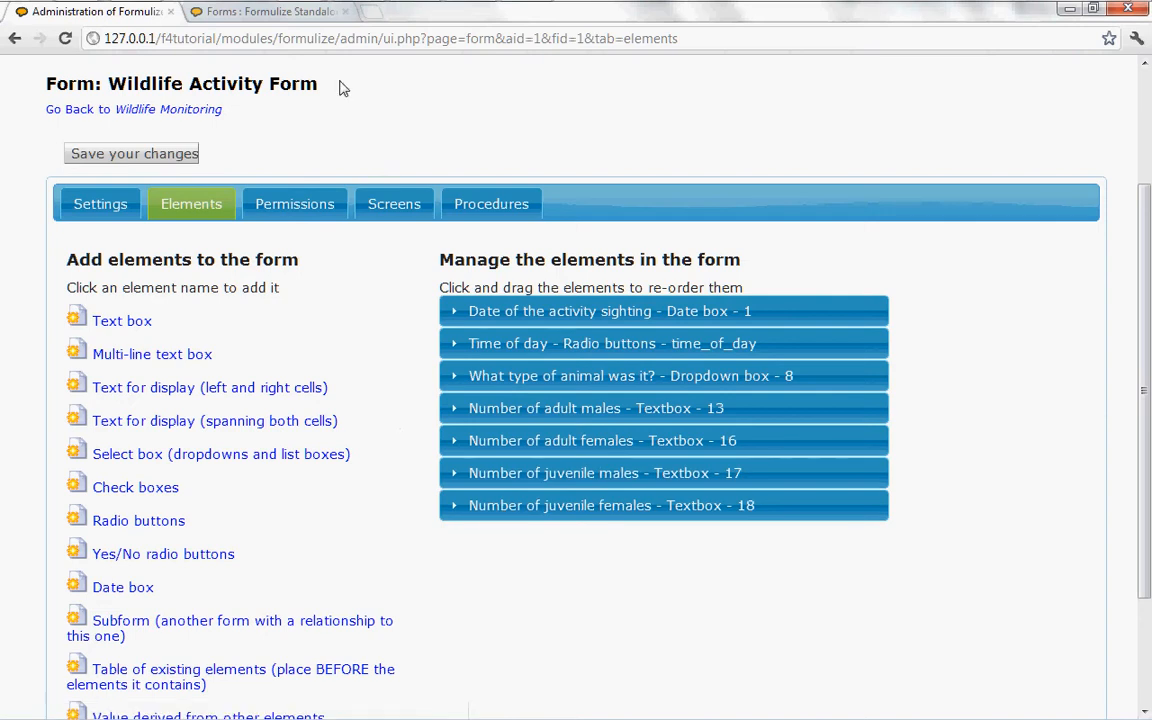
{"action": "left_click", "coordinate": [267, 18]}
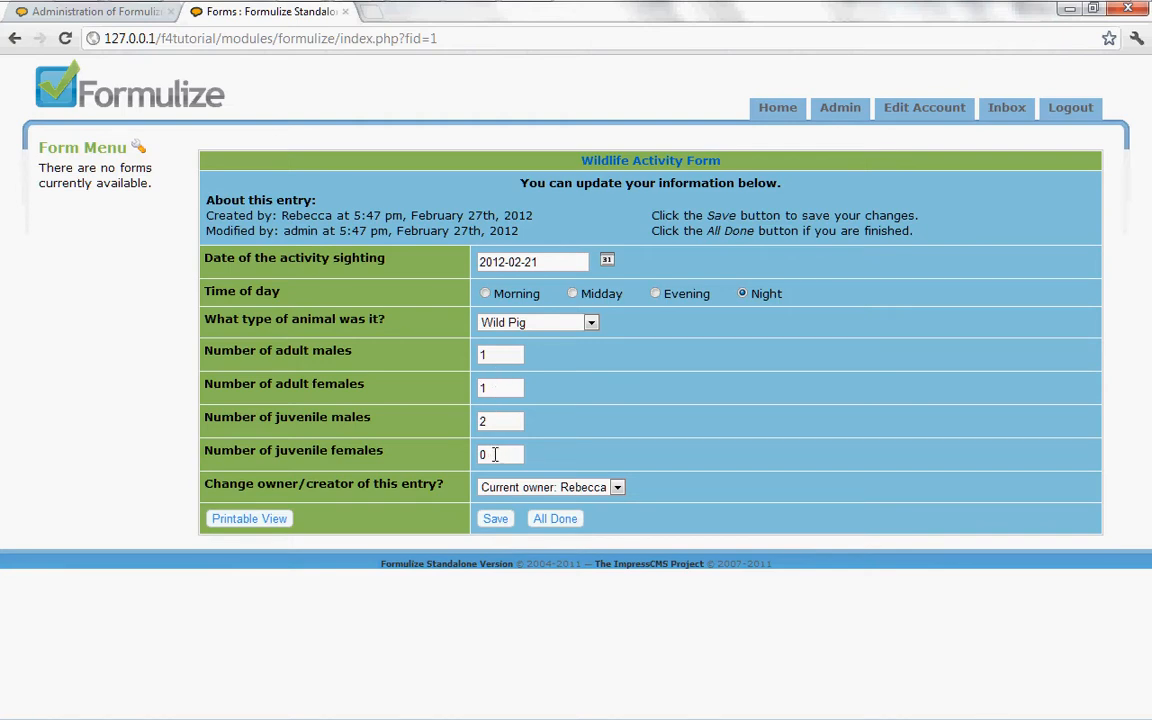
{"action": "left_click", "coordinate": [110, 19]}
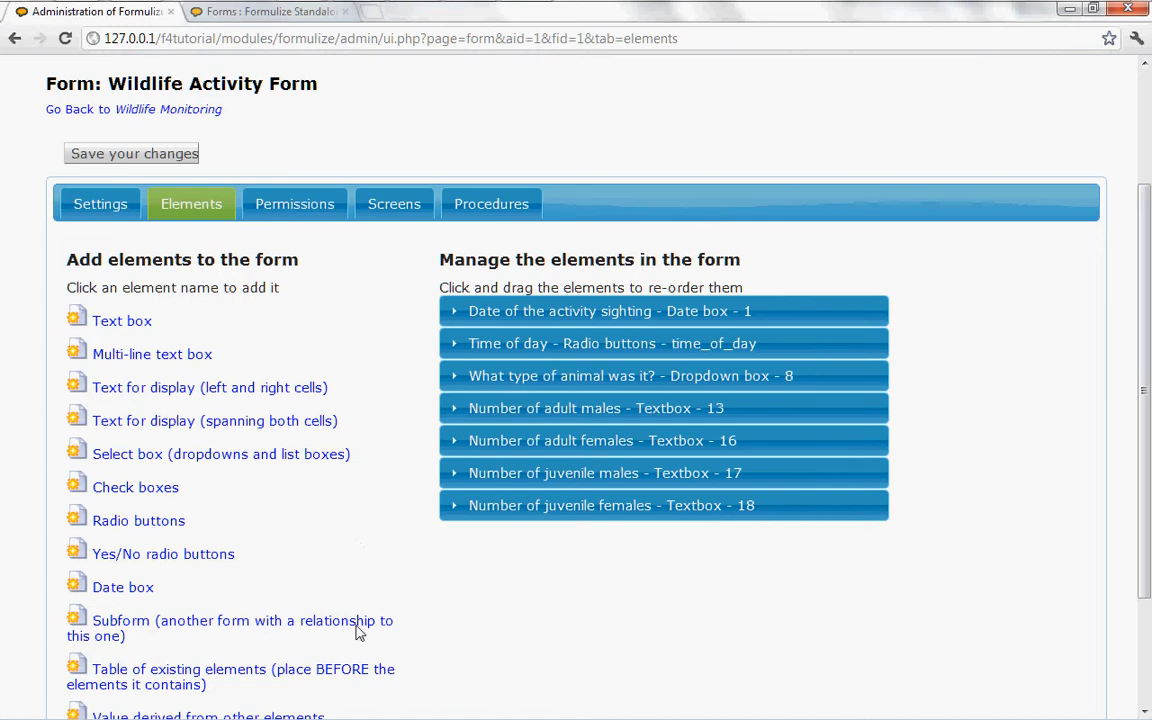
{"action": "left_click", "coordinate": [220, 682]}
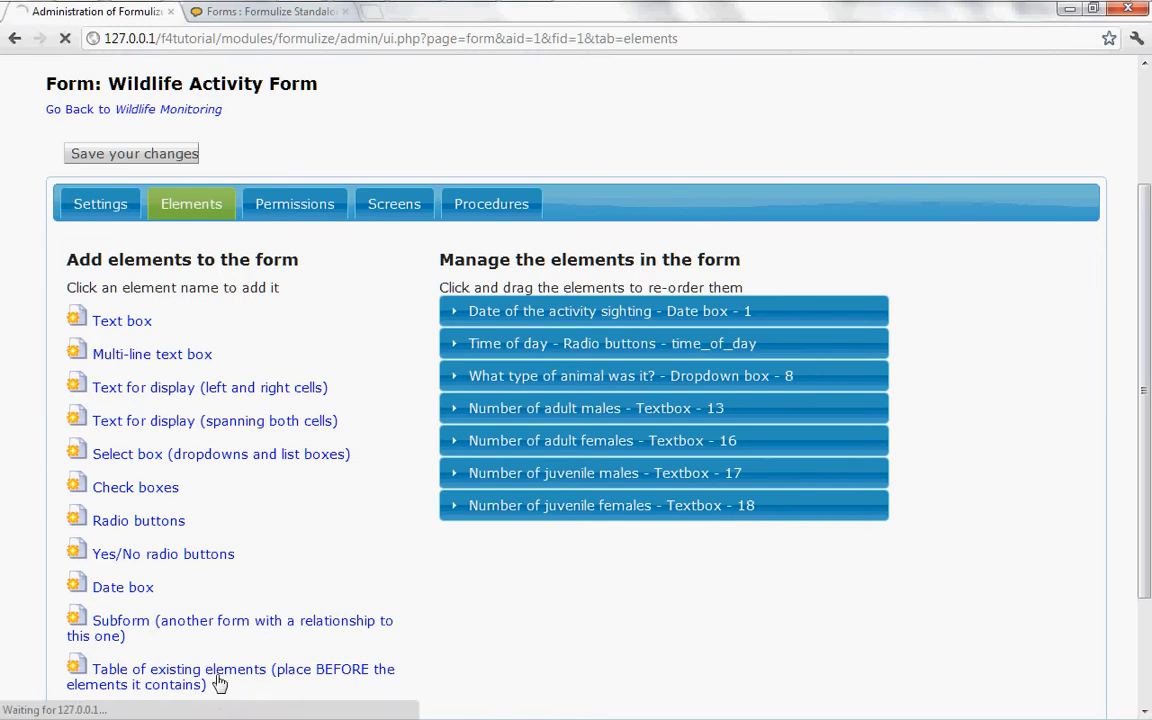
{"action": "left_click_drag", "start_coordinate": [188, 476], "coordinate": [2, 478]}
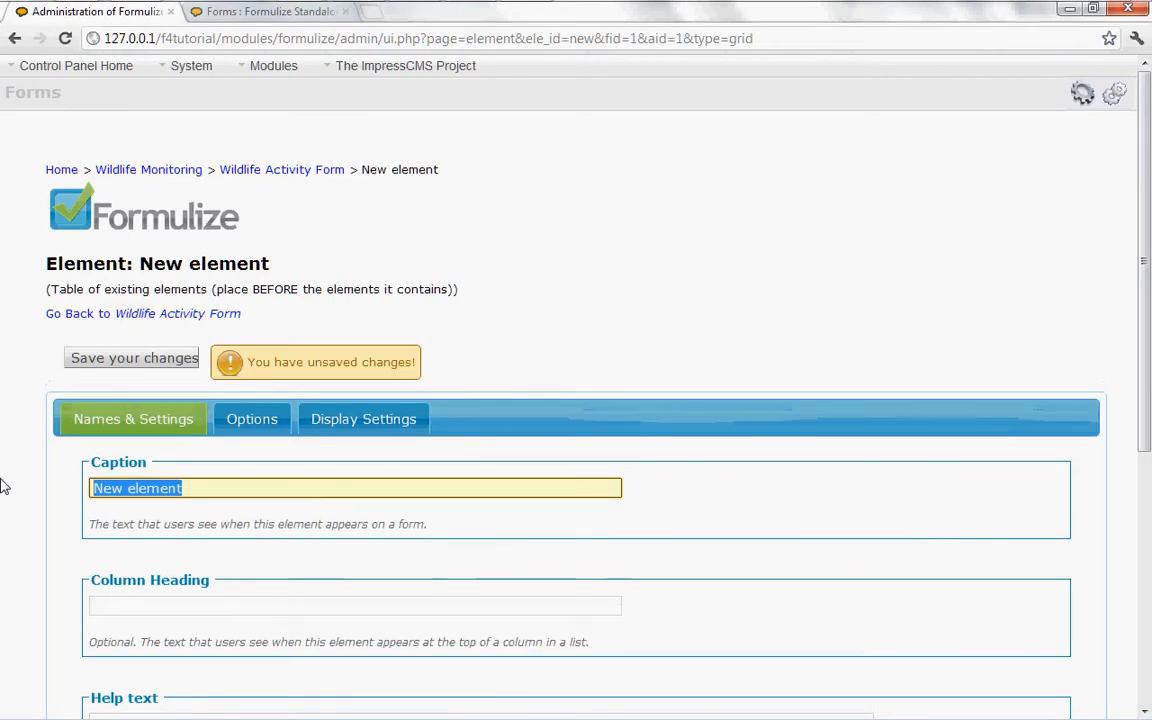
{"action": "type", "text": "Number of a"}
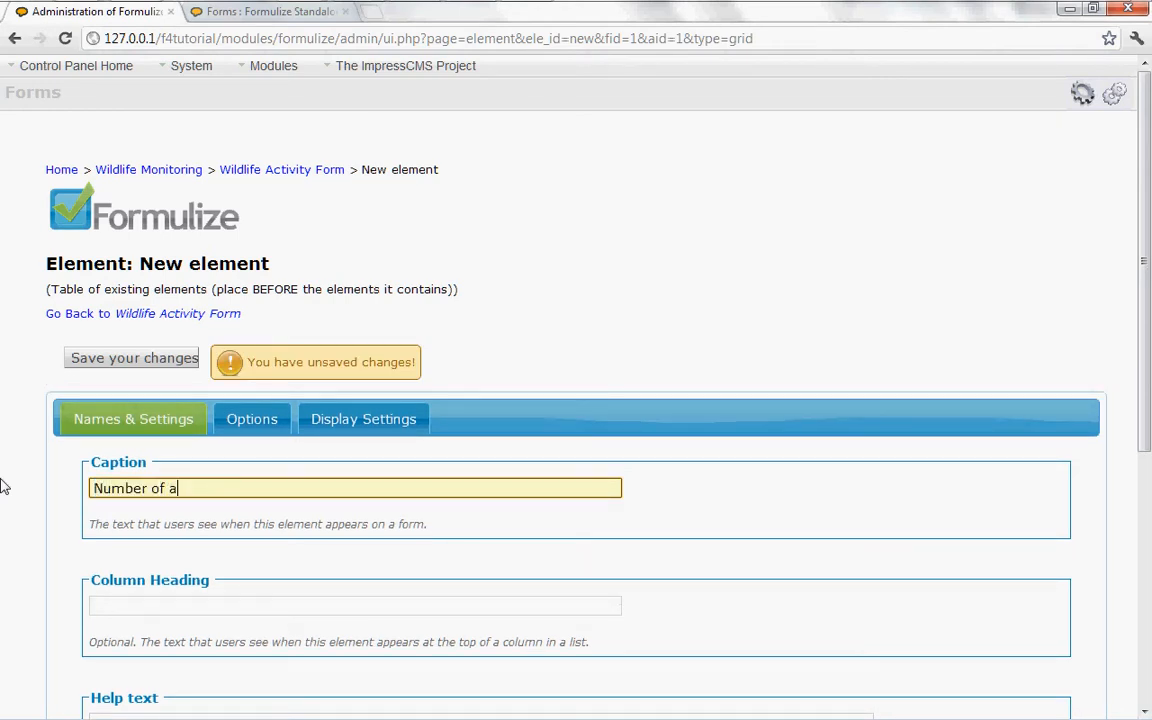
{"action": "type", "text": "nimals seen"}
- Set the table's row captions to "Adults,Juveniles" and its column captions to "Males,Females"
{"action": "left_click", "coordinate": [250, 419]}
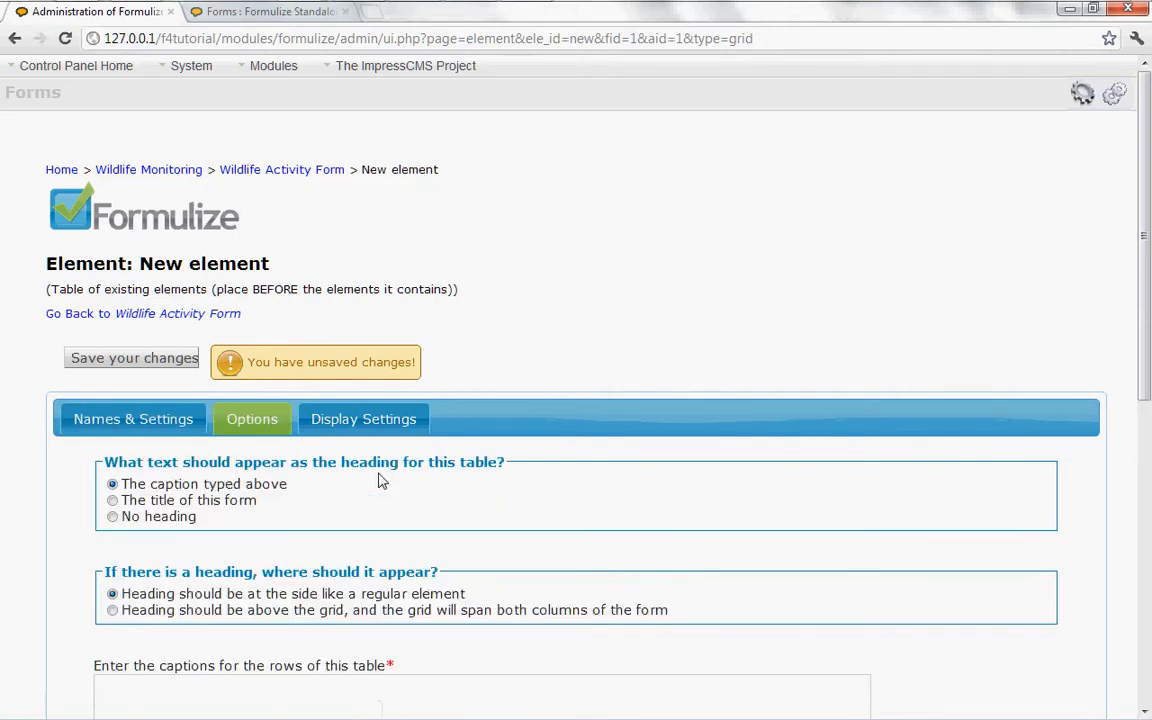
{"action": "scroll", "coordinate": [532, 496], "scroll_direction": "down", "scroll_amount": 2}
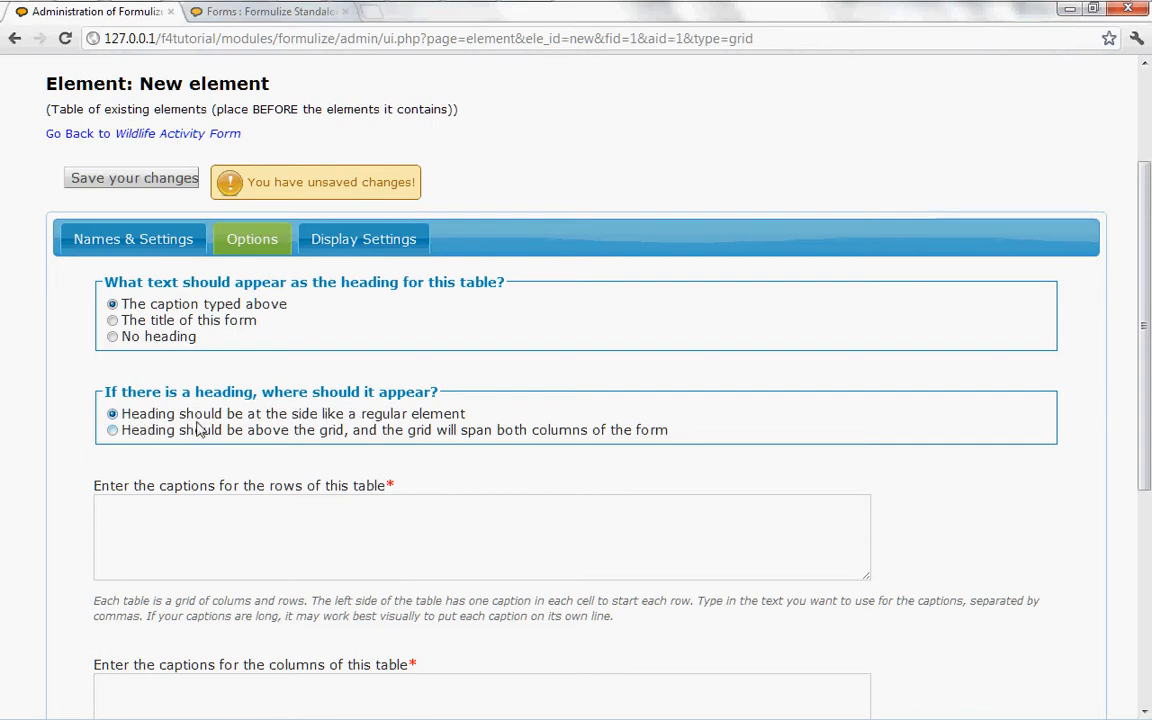
{"action": "scroll", "coordinate": [500, 463], "scroll_direction": "down", "scroll_amount": 1}
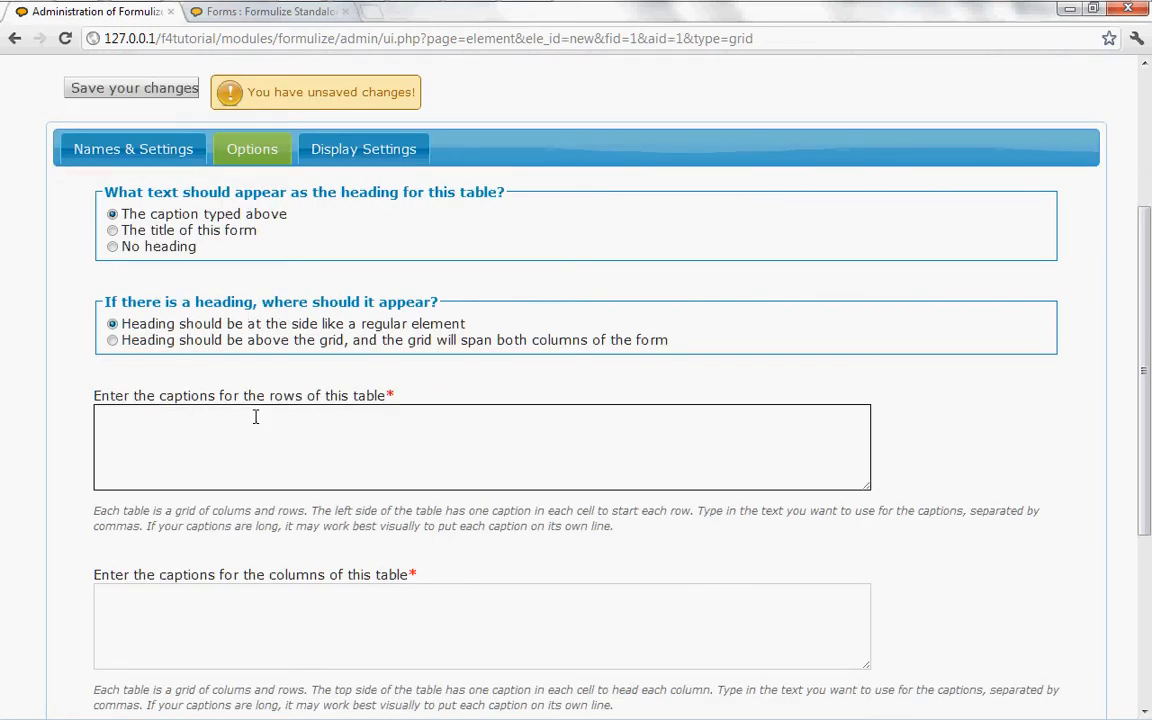
{"action": "left_click", "coordinate": [277, 20]}
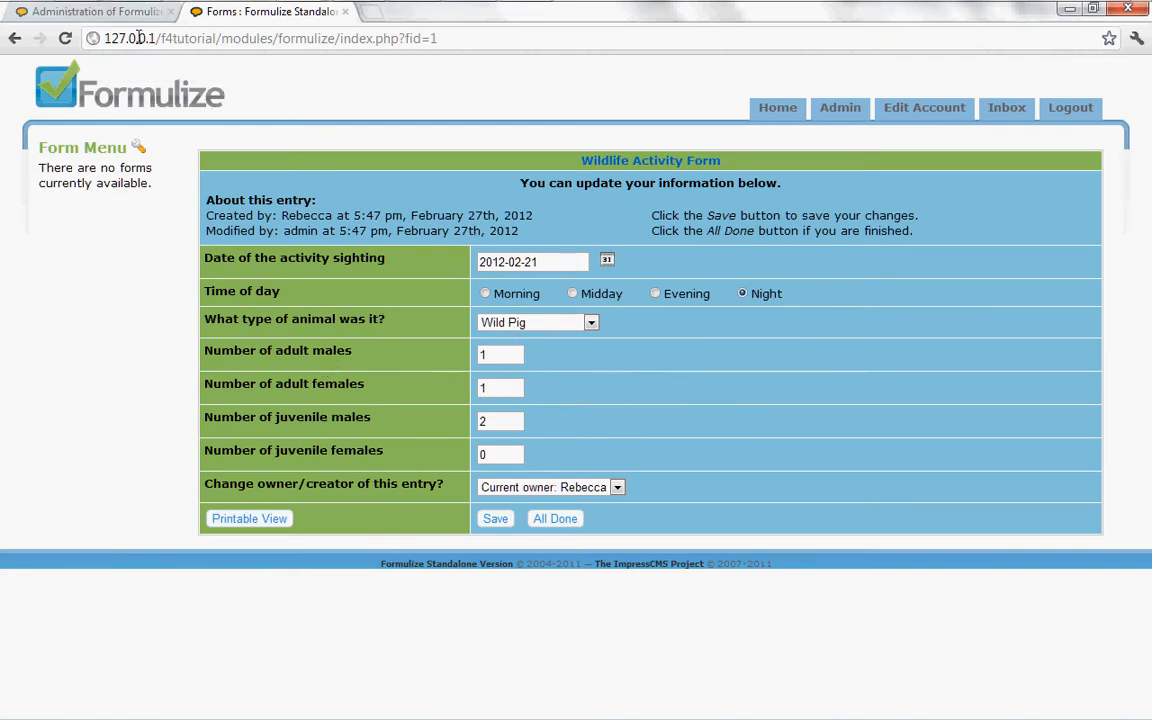
{"action": "left_click", "coordinate": [100, 12]}
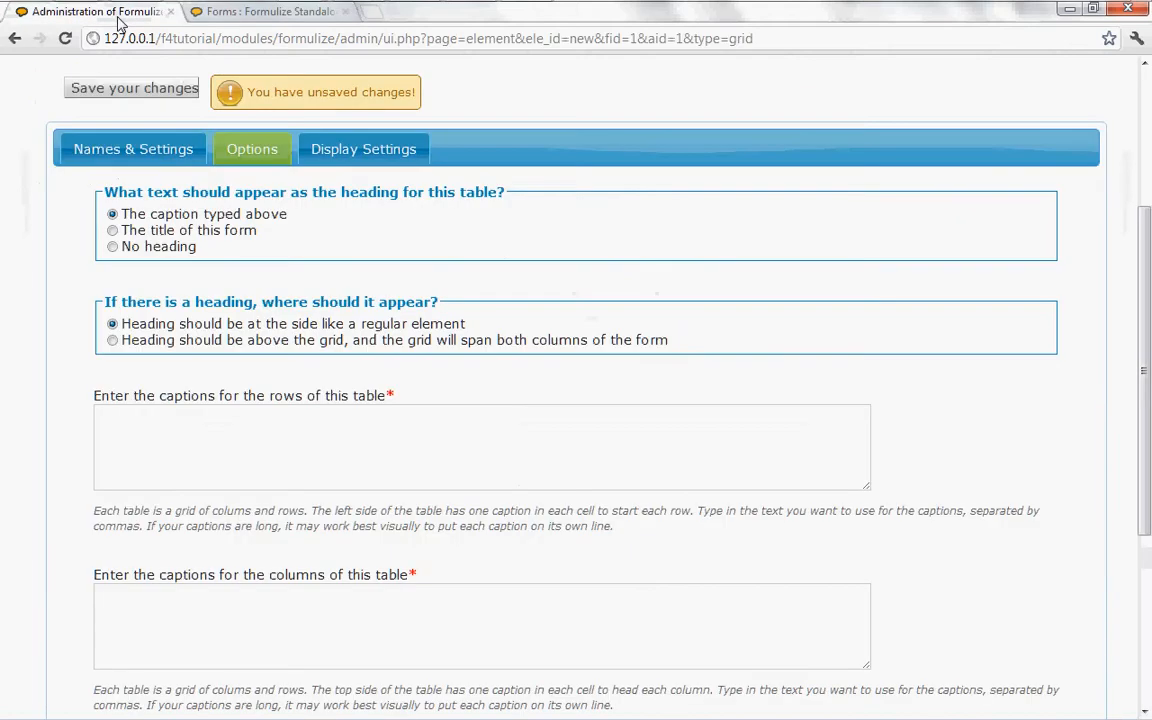
{"action": "left_click", "coordinate": [173, 439]}
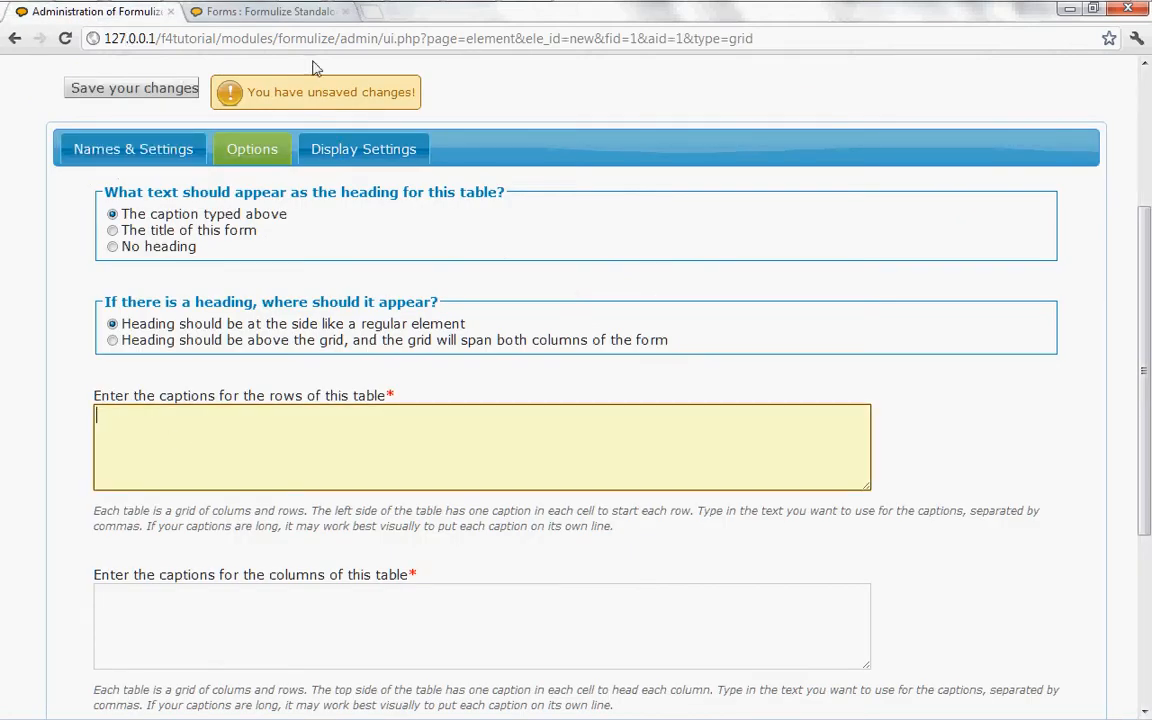
{"action": "left_click", "coordinate": [253, 12]}
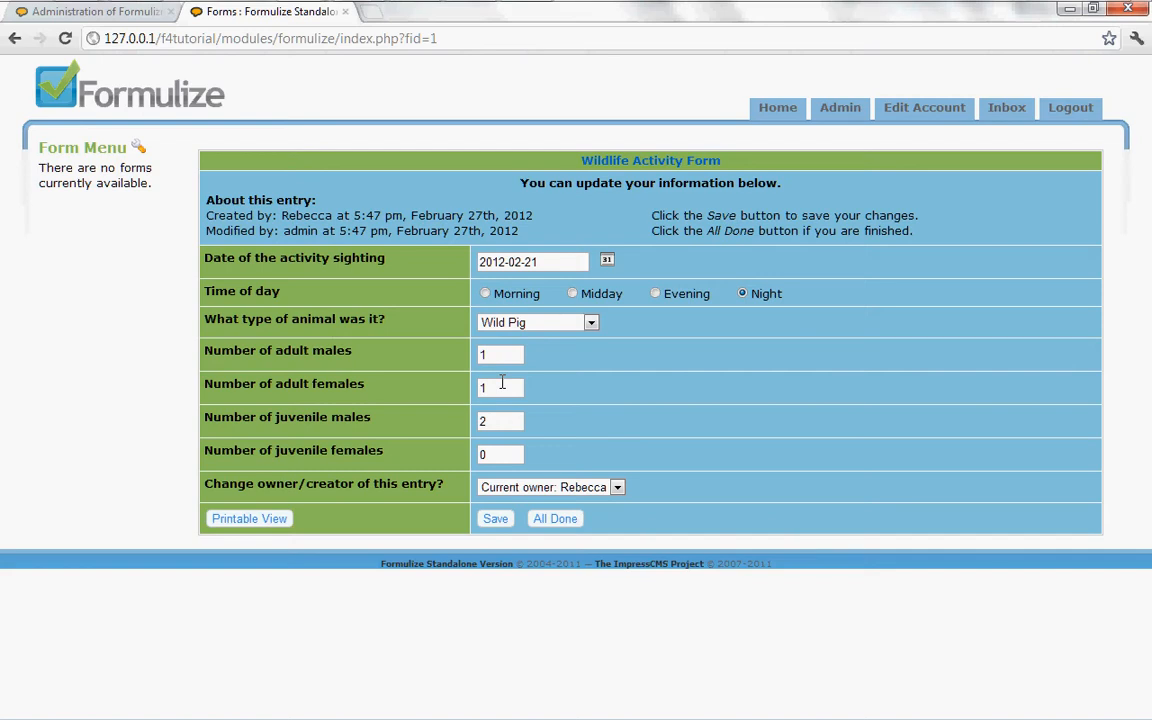
{"action": "left_click", "coordinate": [130, 12]}
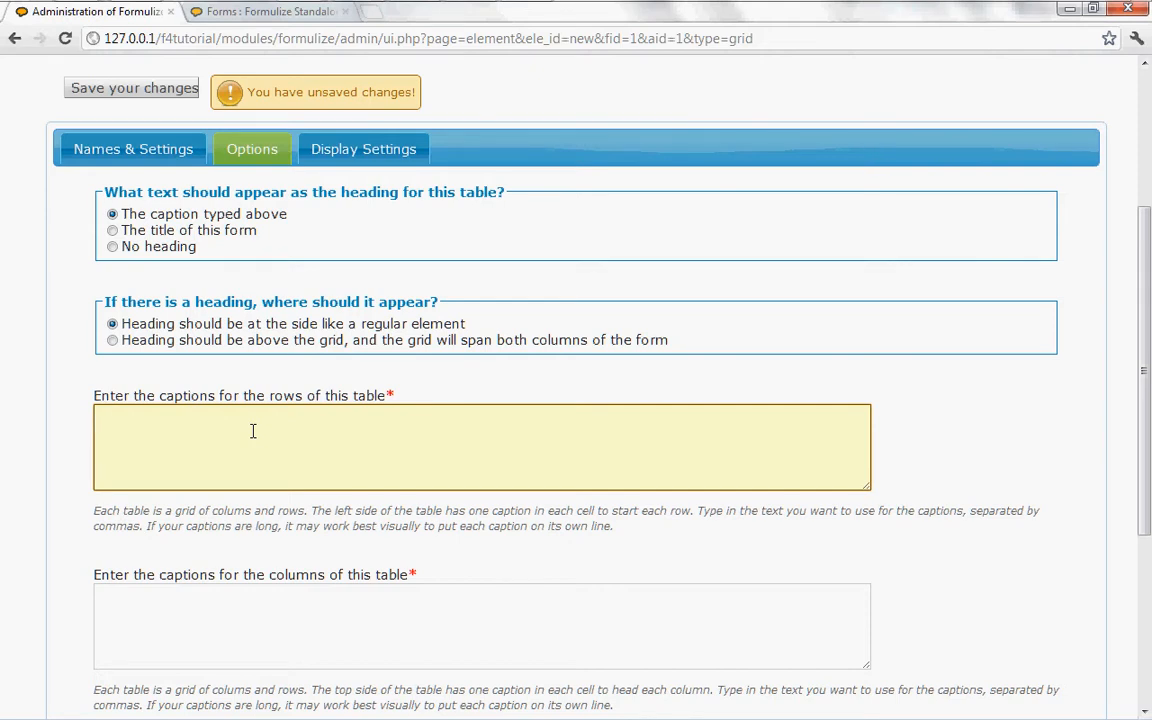
{"action": "type", "text": "Adults,Juveniles"}
{"action": "left_click", "coordinate": [224, 616]}
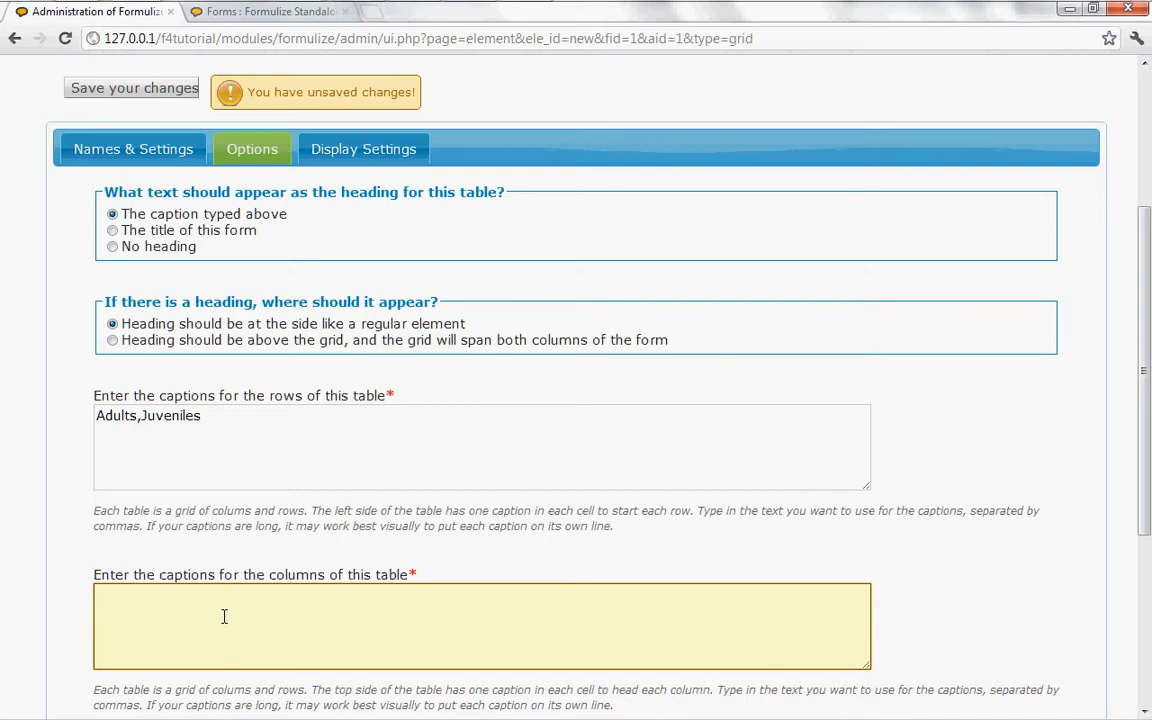
{"action": "type", "text": "Males,Females"}
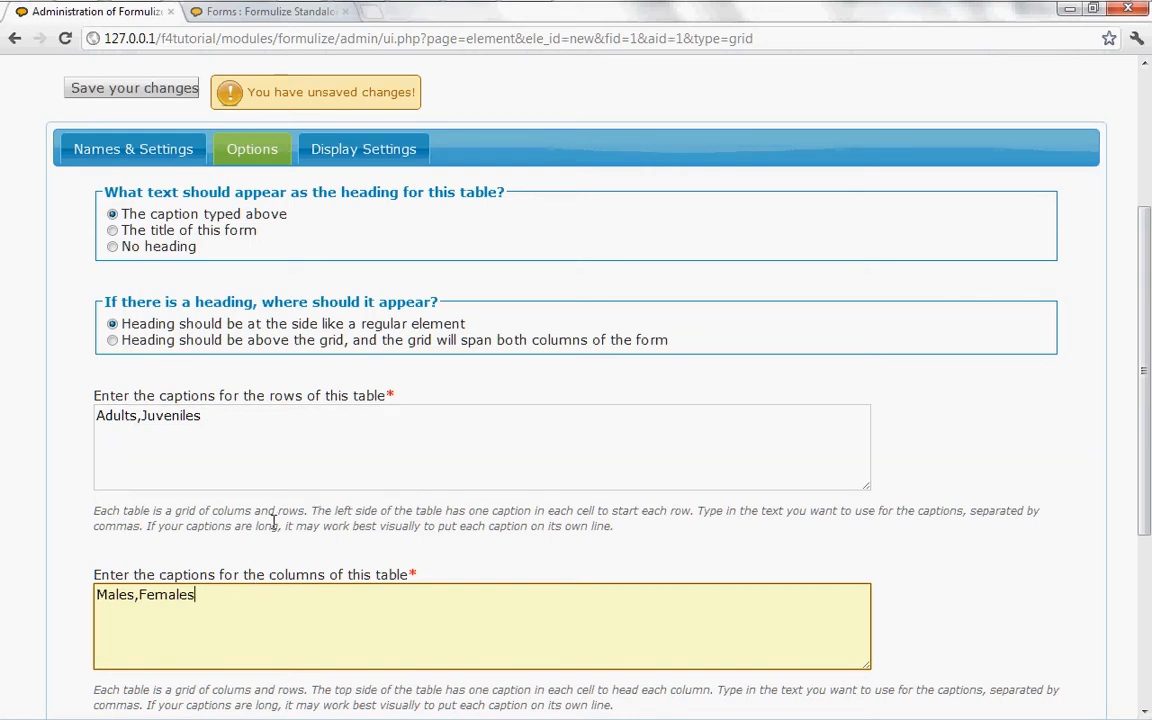
- Choose "Number of adult males" as the first element in the table's upper left corner
{"action": "scroll", "coordinate": [284, 645], "scroll_direction": "down", "scroll_amount": 3}
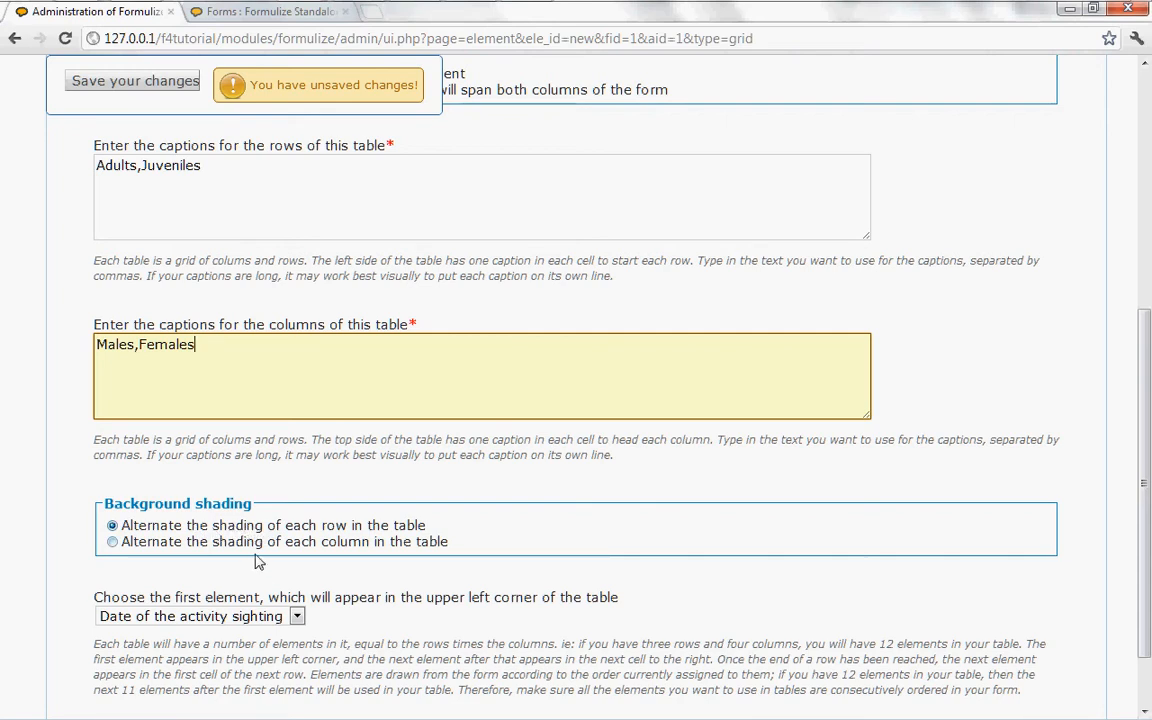
{"action": "scroll", "coordinate": [352, 618], "scroll_direction": "down", "scroll_amount": 2}
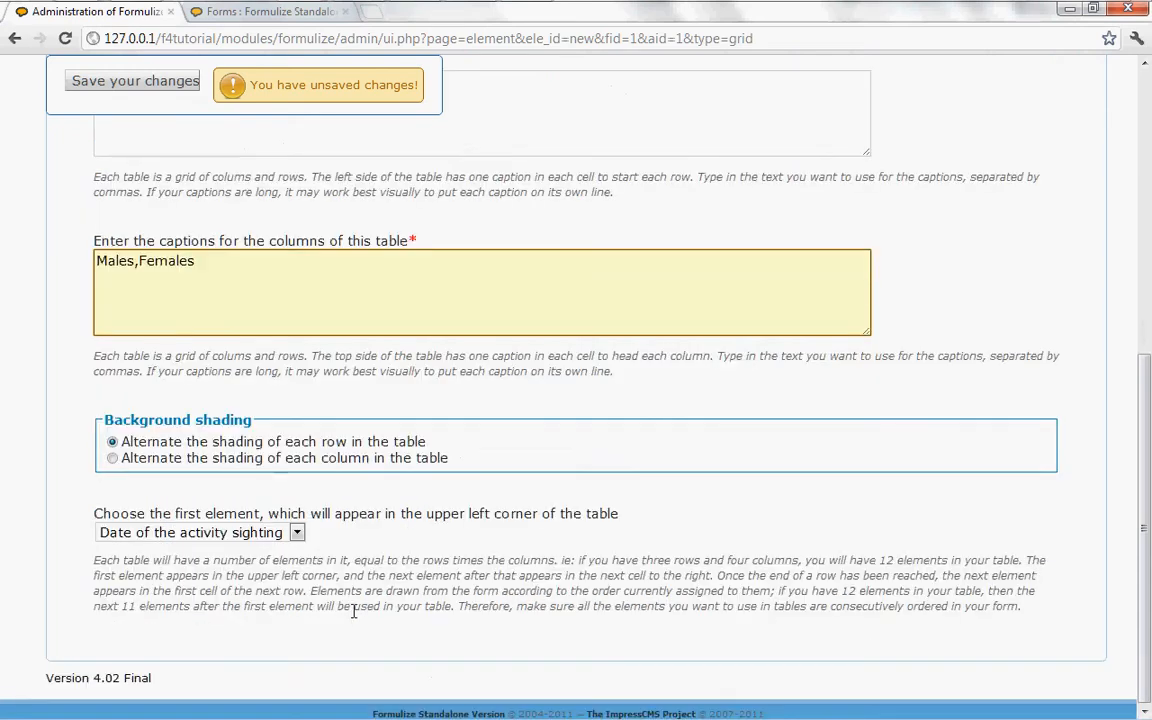
{"action": "left_click", "coordinate": [218, 533]}
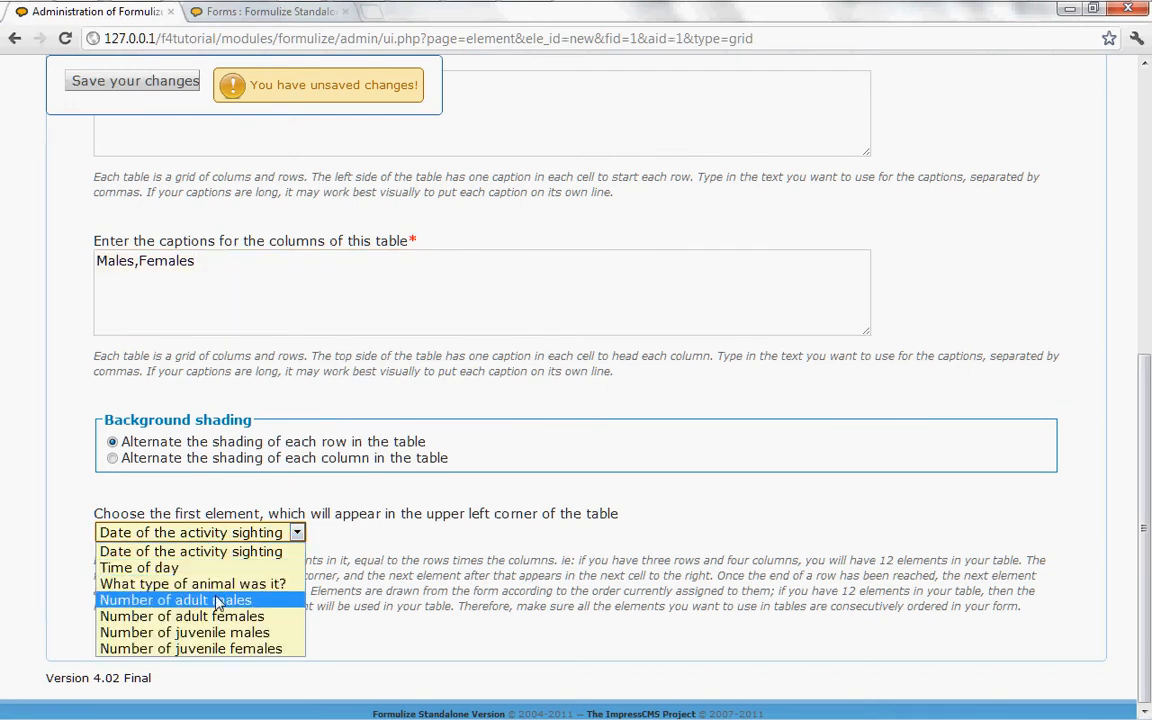
{"action": "left_click", "coordinate": [258, 601]}
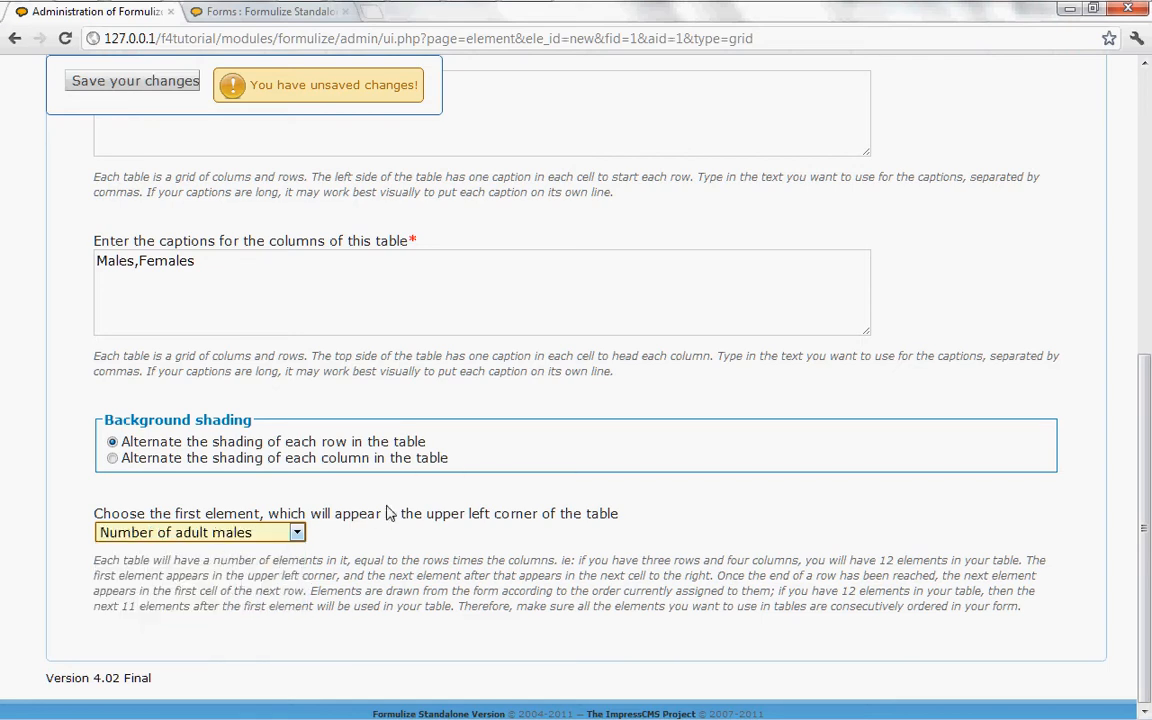
- Position the table element after "What type of animal was it?" and save the element
{"action": "scroll", "coordinate": [390, 513], "scroll_direction": "up", "scroll_amount": 5}
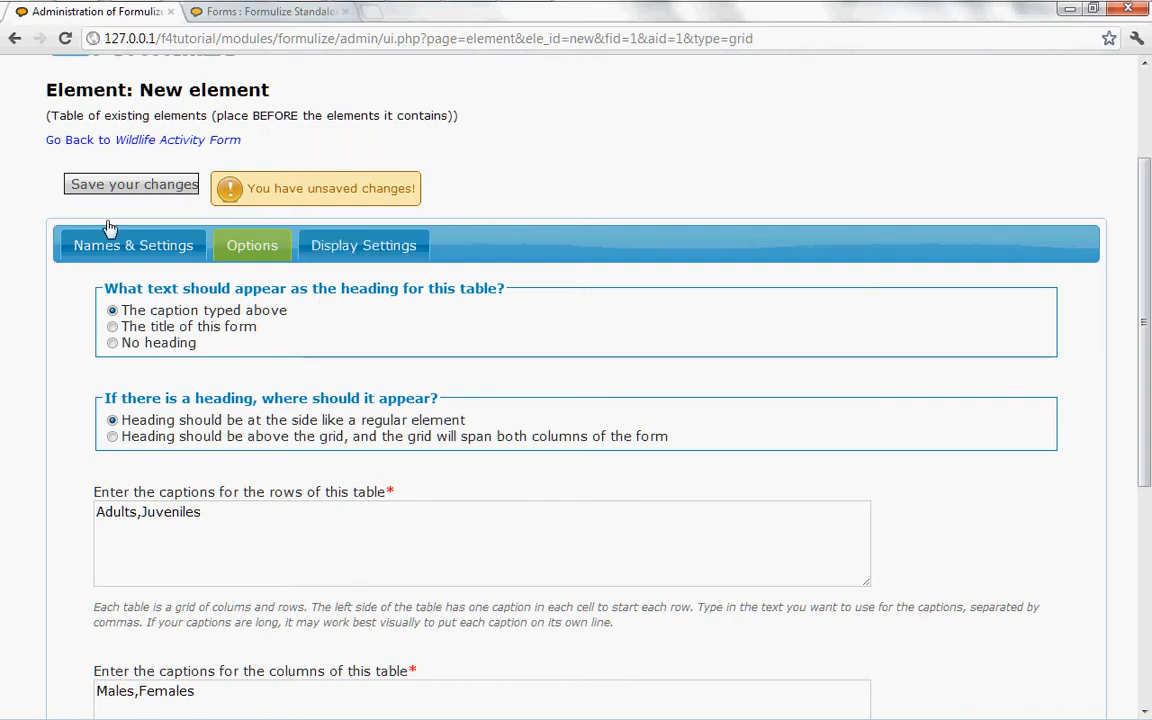
{"action": "left_click", "coordinate": [127, 250]}
{"action": "scroll", "coordinate": [337, 499], "scroll_direction": "down", "scroll_amount": 3}
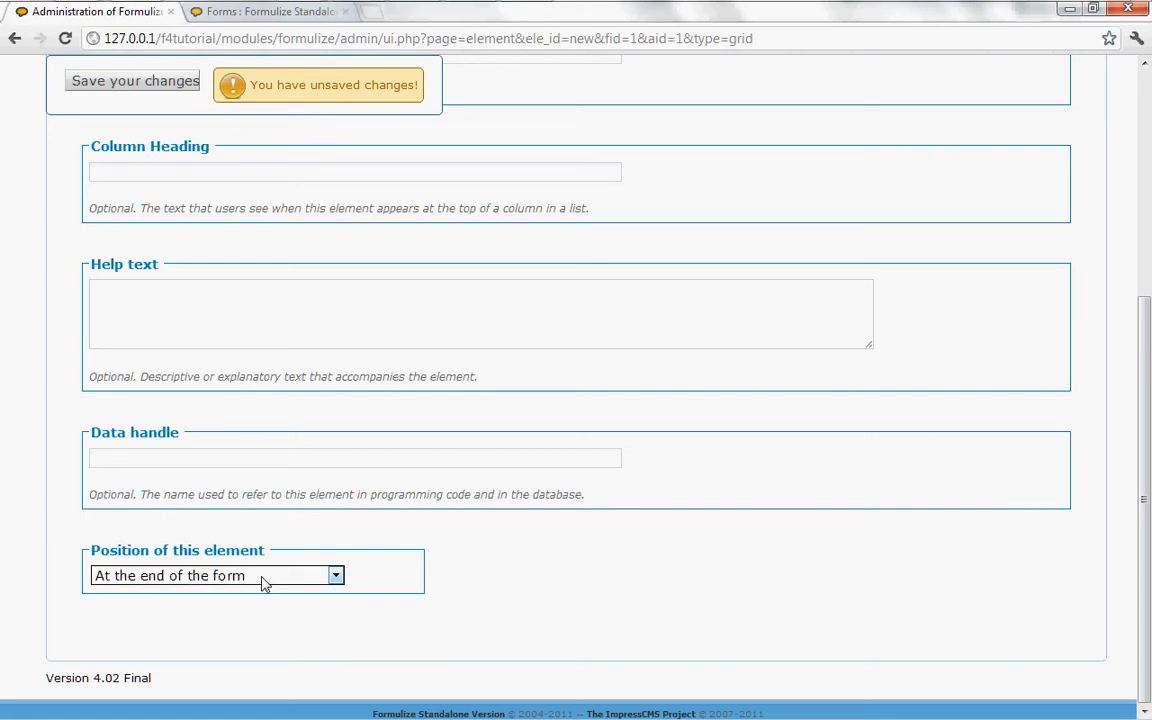
{"action": "left_click", "coordinate": [263, 577]}
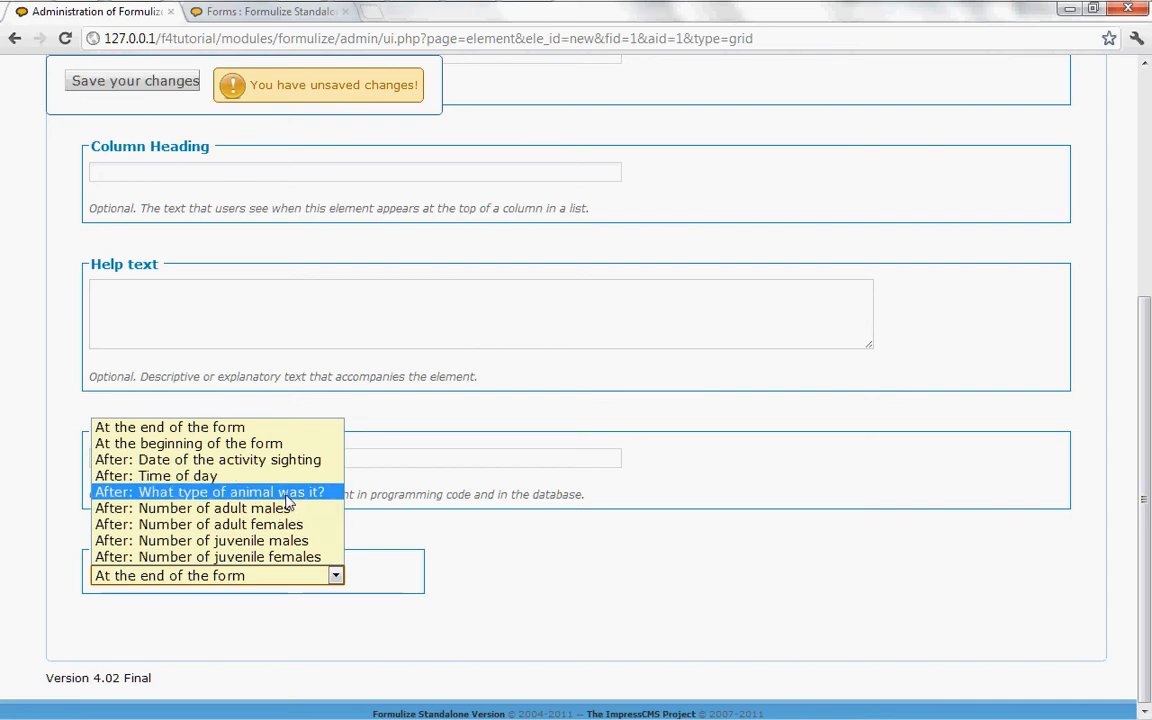
{"action": "left_click", "coordinate": [200, 448]}
{"action": "left_click", "coordinate": [115, 86]}
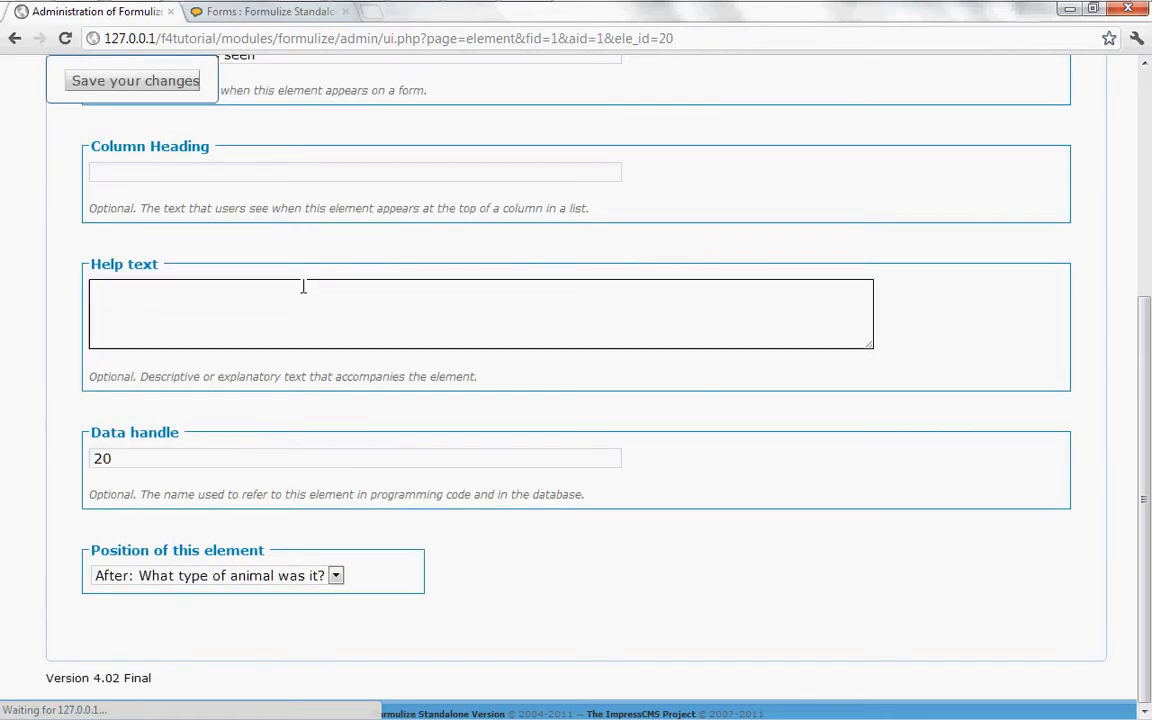
- Go back to the Wildlife Activity Form's element list, review the element order and save the form
{"action": "left_click", "coordinate": [190, 316]}
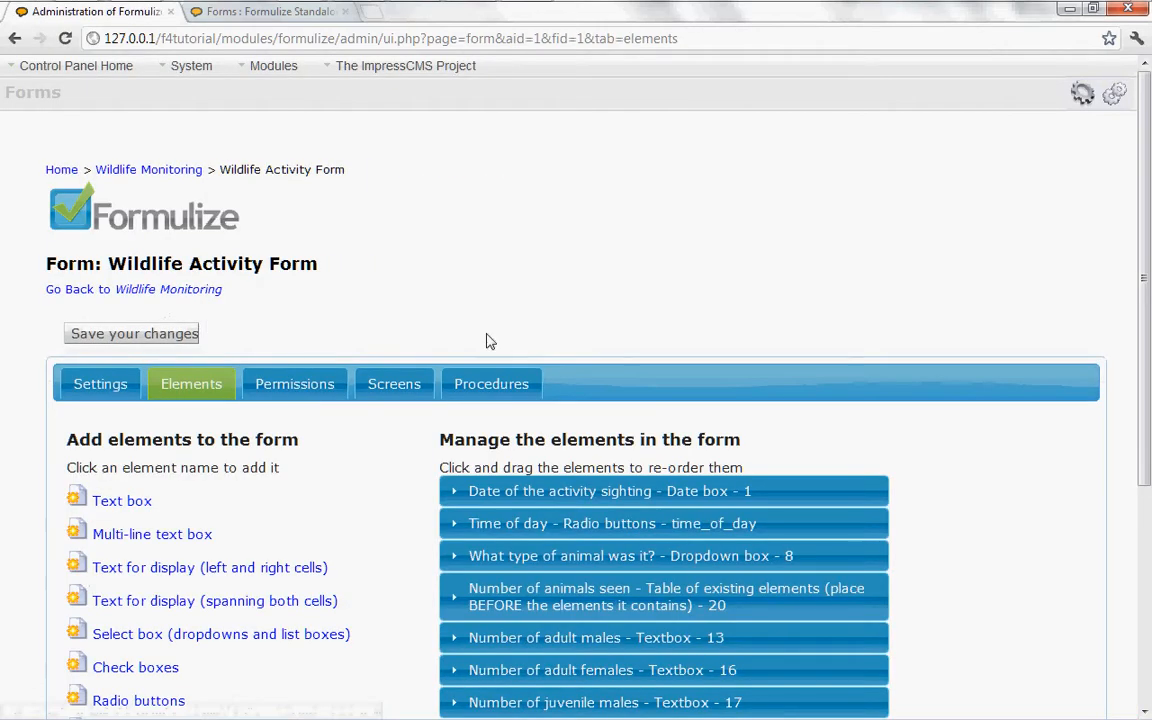
{"action": "scroll", "coordinate": [527, 350], "scroll_direction": "down", "scroll_amount": 2}
{"action": "left_click_drag", "start_coordinate": [543, 429], "coordinate": [797, 420]}
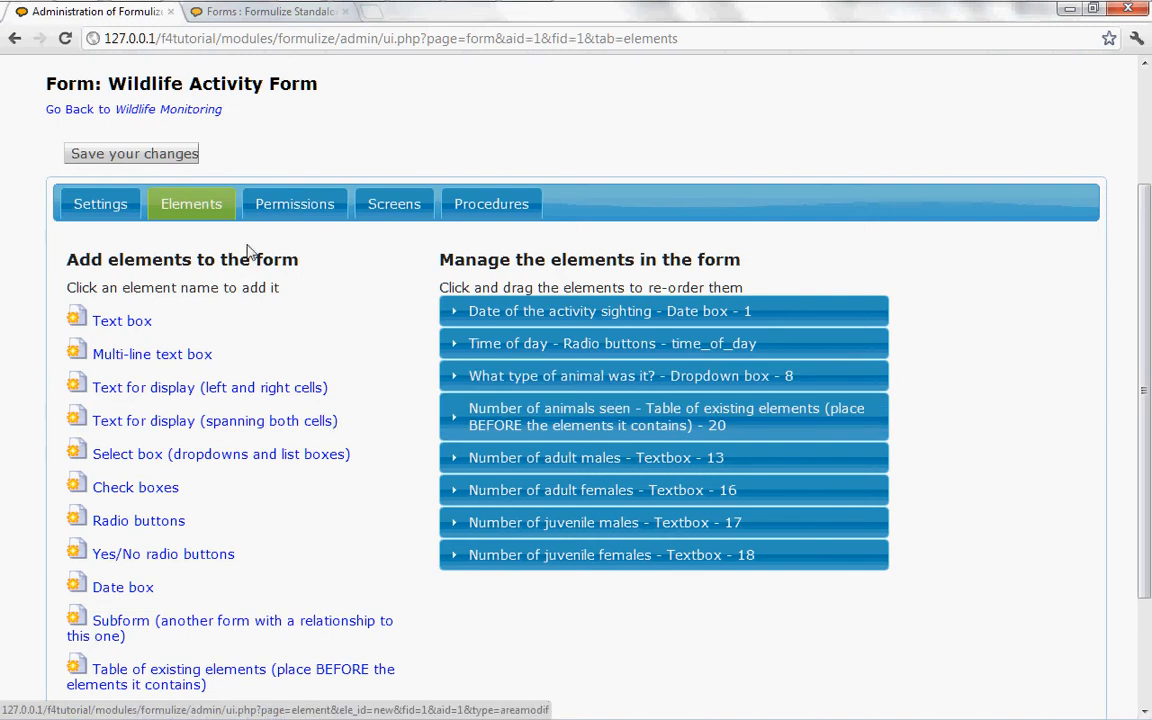
{"action": "left_click", "coordinate": [129, 162]}
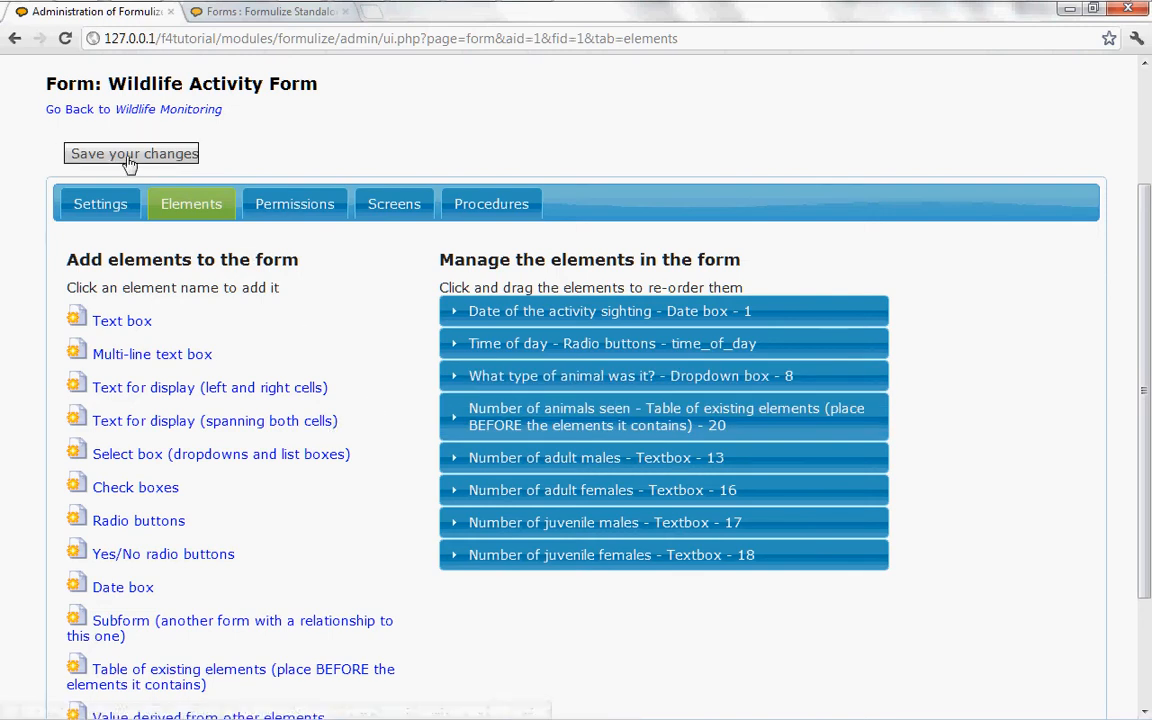
- Reload the Wild Pig entry in the live form, save it and return to the list of entries
{"action": "left_click", "coordinate": [258, 14]}
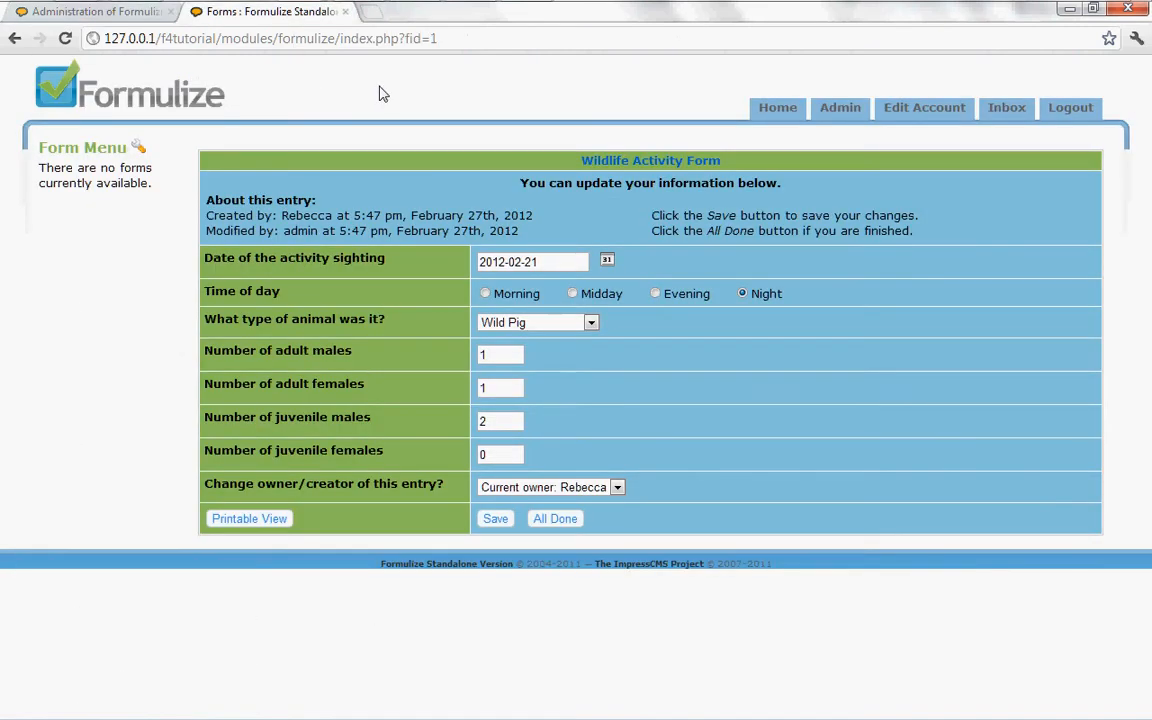
{"action": "key", "text": "F5"}
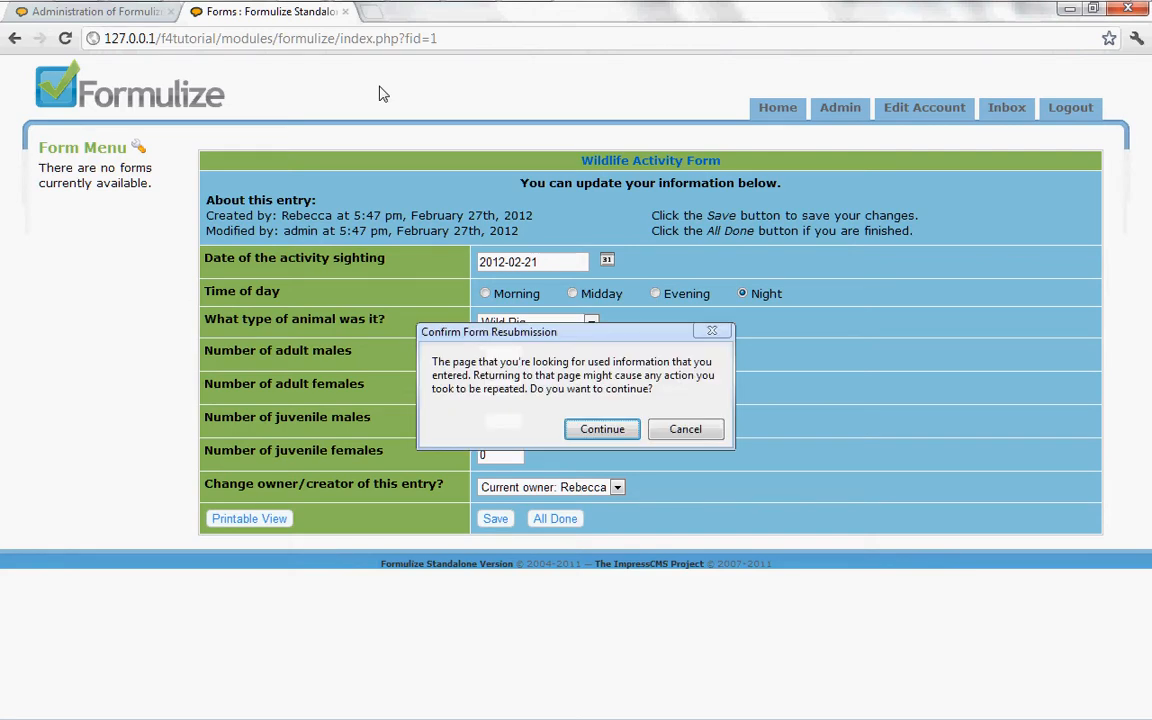
{"action": "key", "text": "Return"}
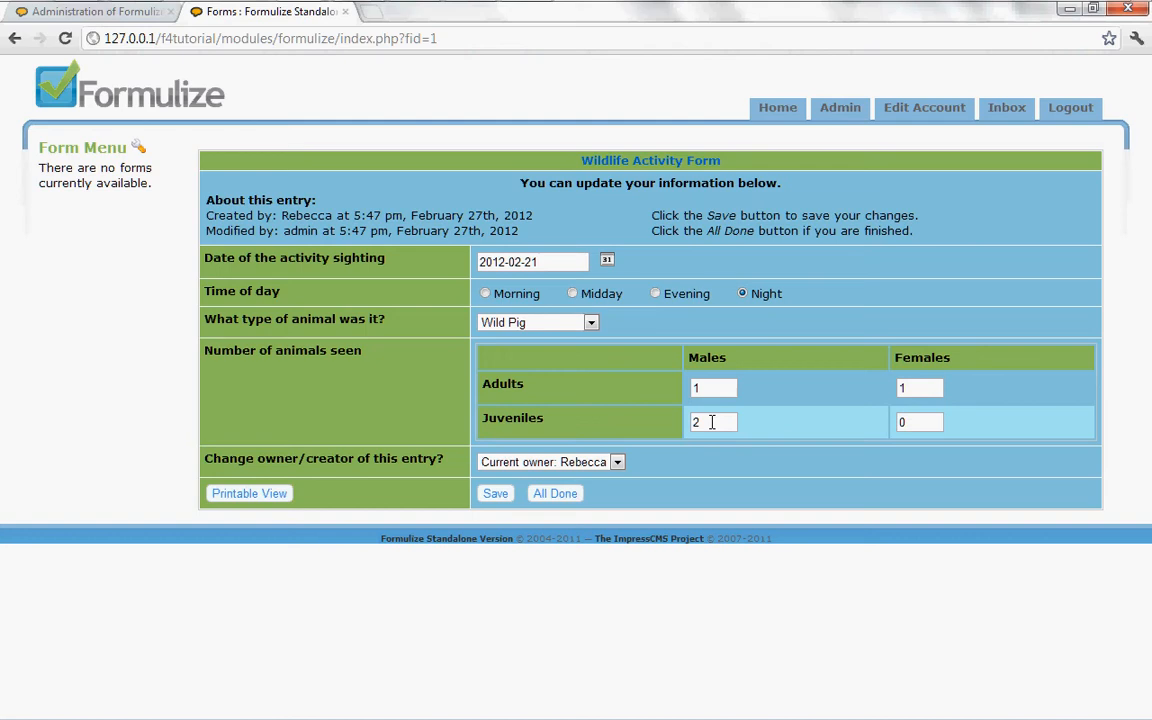
{"action": "left_click", "coordinate": [496, 494]}
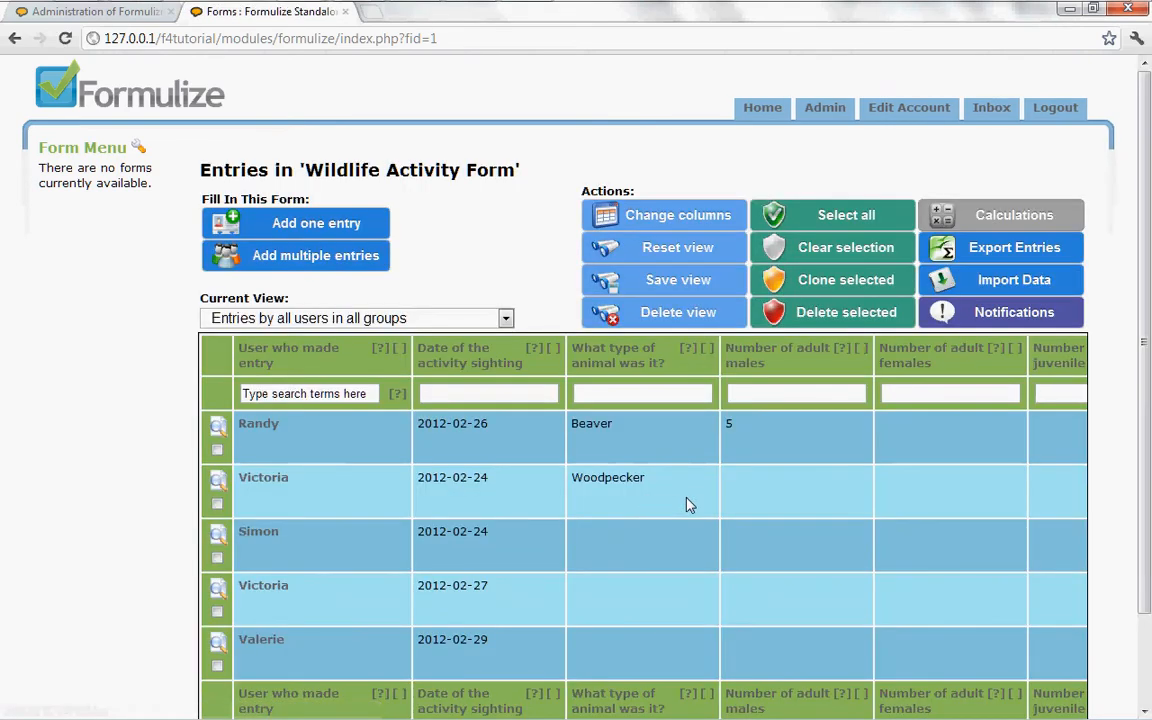
- Check the Wild Pig entry's adult and juvenile counts in the entries list, and reopen the entry before returning to the form's administration page
{"action": "scroll", "coordinate": [650, 470], "scroll_direction": "down", "scroll_amount": 1}
{"action": "left_click_drag", "start_coordinate": [710, 677], "coordinate": [923, 680]}
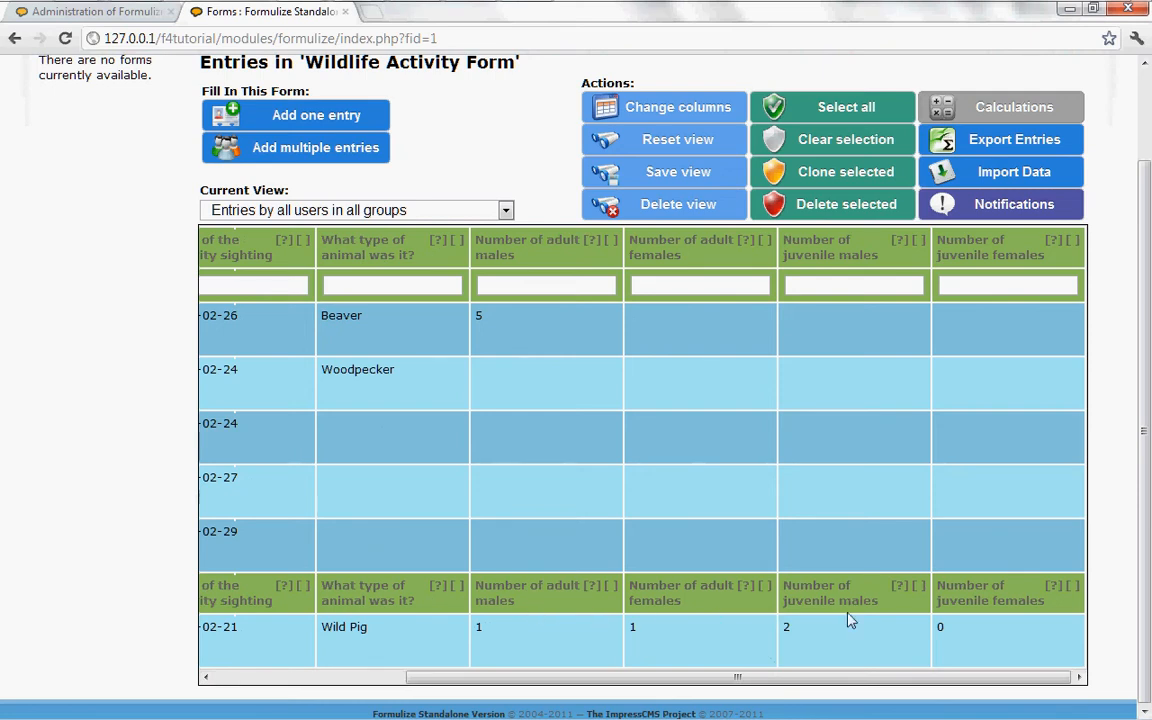
{"action": "left_click_drag", "start_coordinate": [985, 680], "coordinate": [724, 694]}
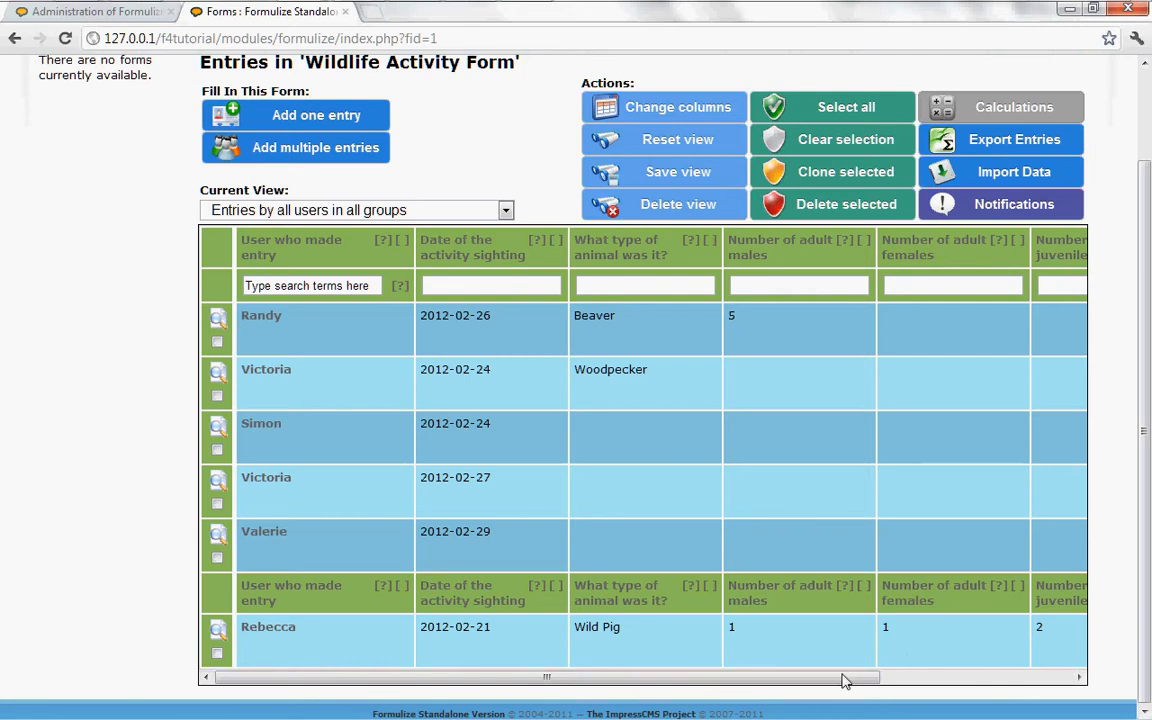
{"action": "left_click_drag", "start_coordinate": [825, 681], "coordinate": [775, 693]}
{"action": "left_click", "coordinate": [216, 630]}
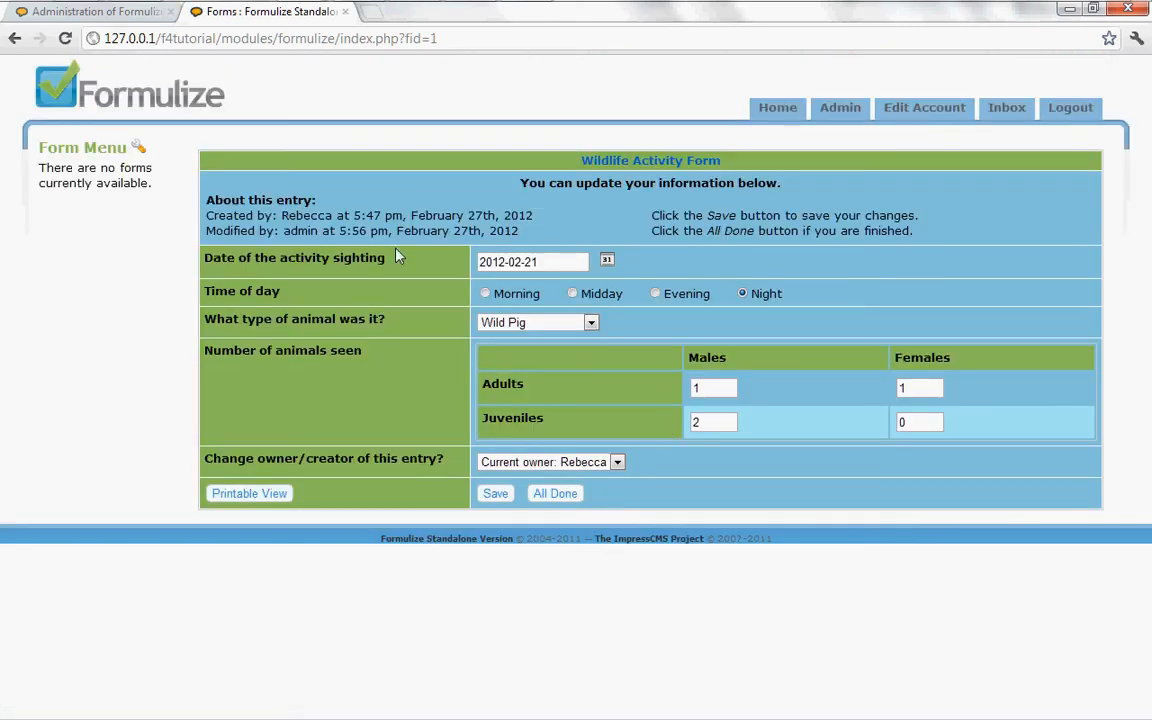
{"action": "left_click", "coordinate": [125, 20]}
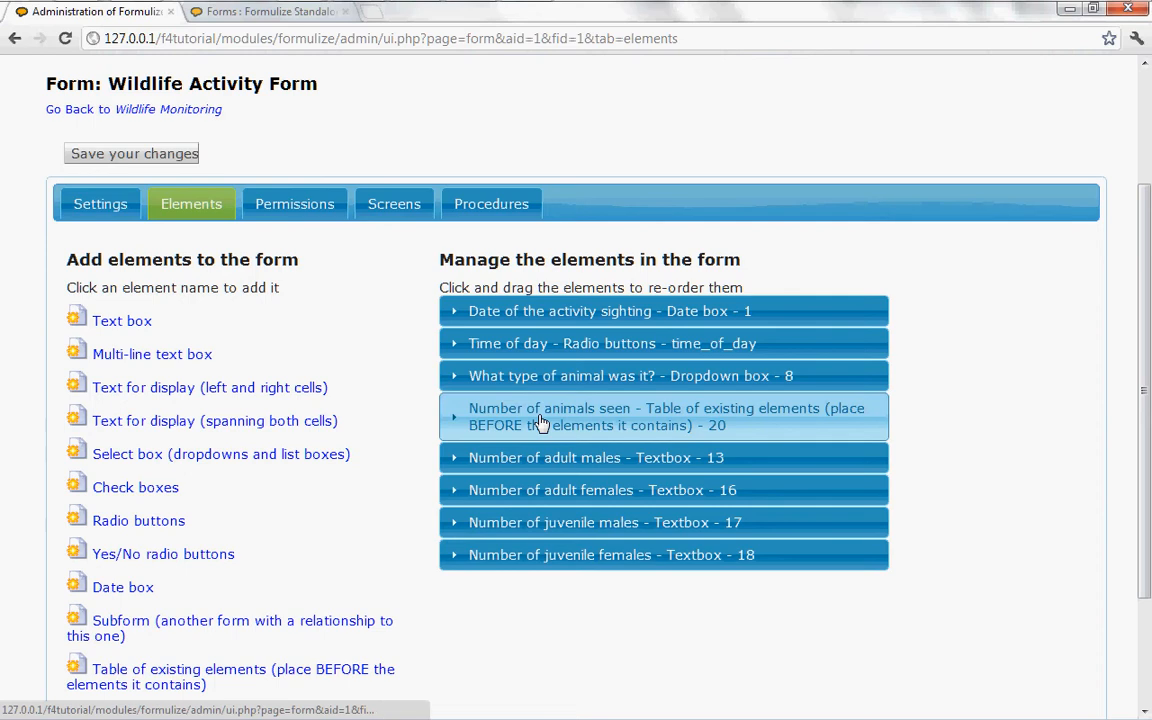
- Configure the "Number of animals seen" table element so its heading sits above the grid, spanning both form columns, and save
{"action": "left_click", "coordinate": [634, 414]}
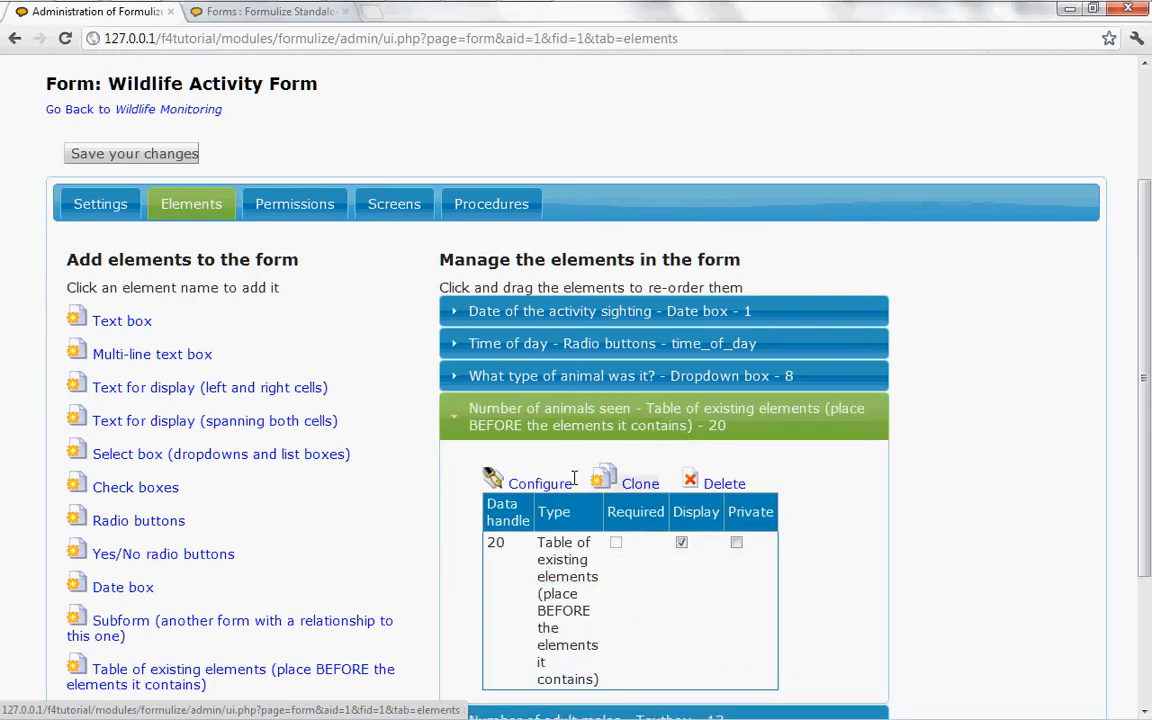
{"action": "left_click", "coordinate": [510, 487]}
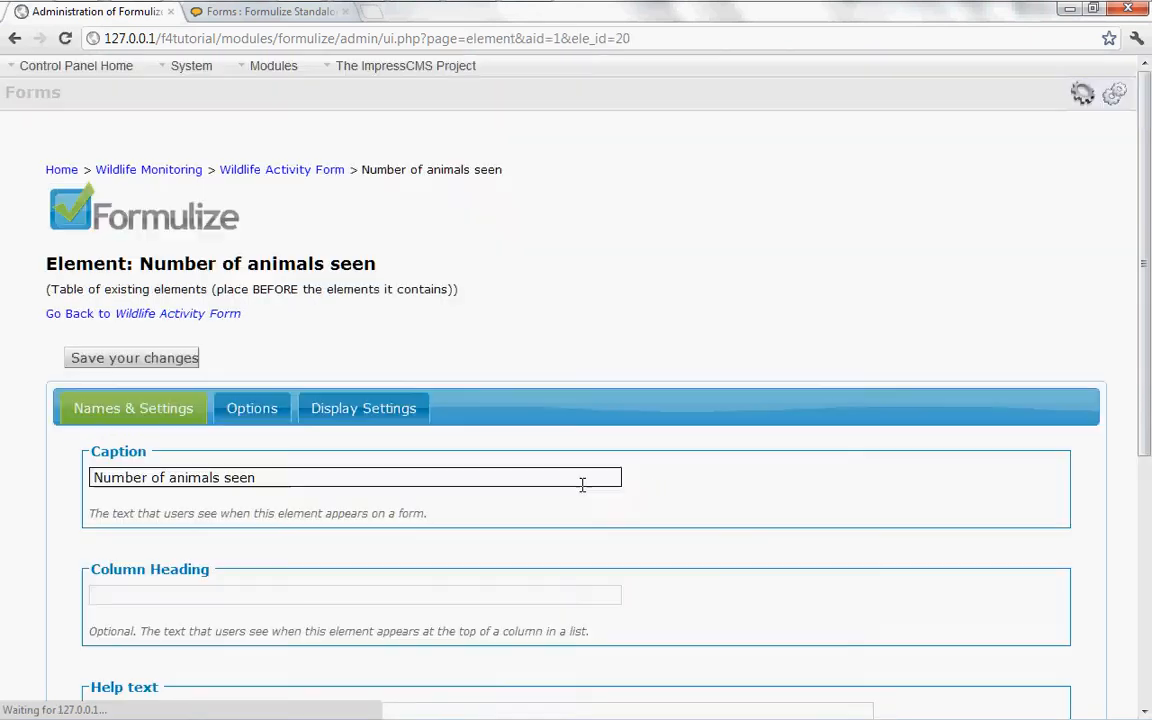
{"action": "left_click", "coordinate": [246, 409]}
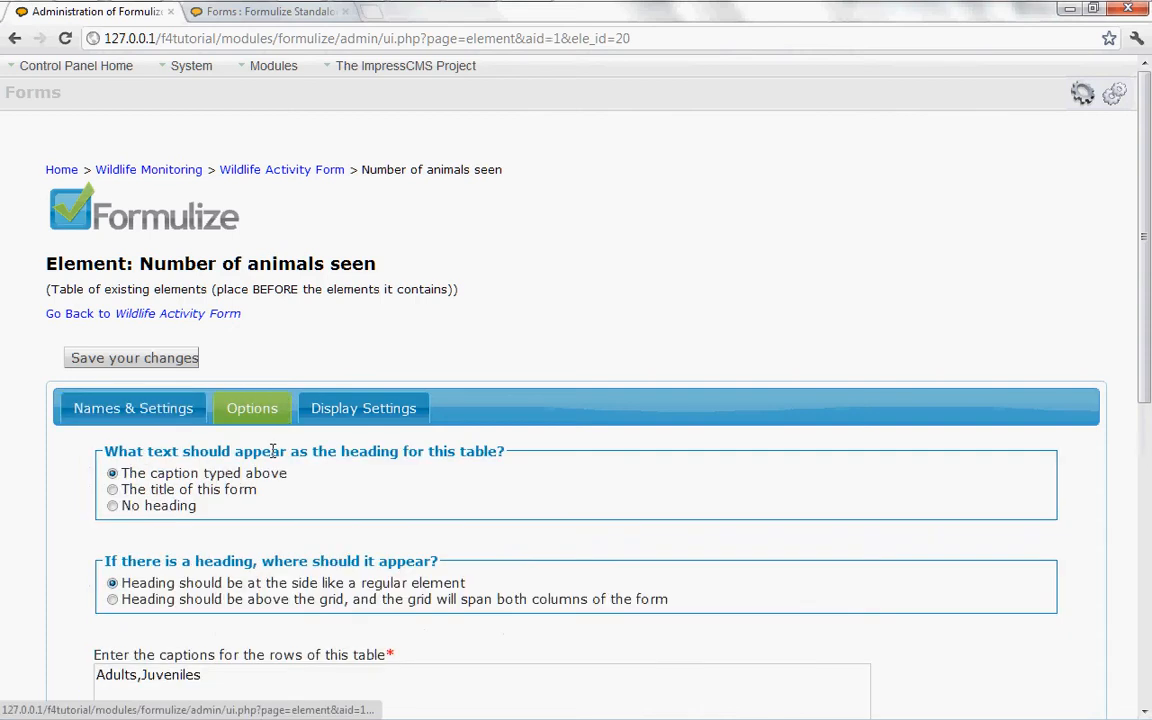
{"action": "left_click", "coordinate": [113, 601]}
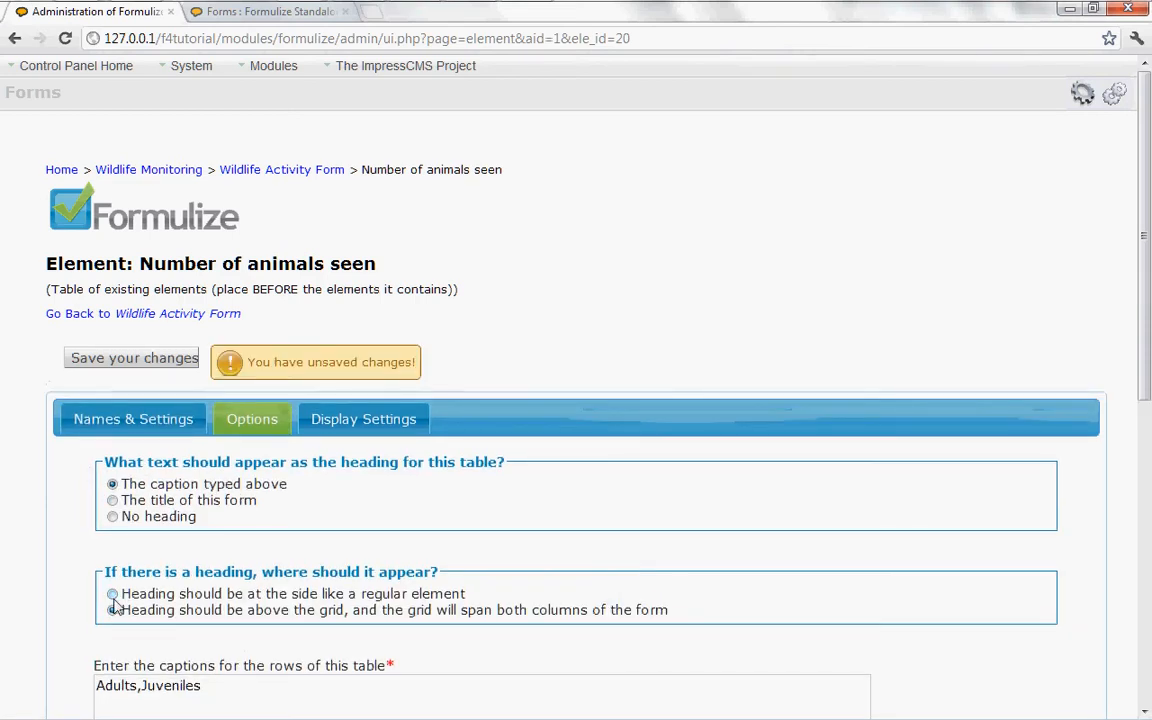
{"action": "scroll", "coordinate": [480, 548], "scroll_direction": "down", "scroll_amount": 1}
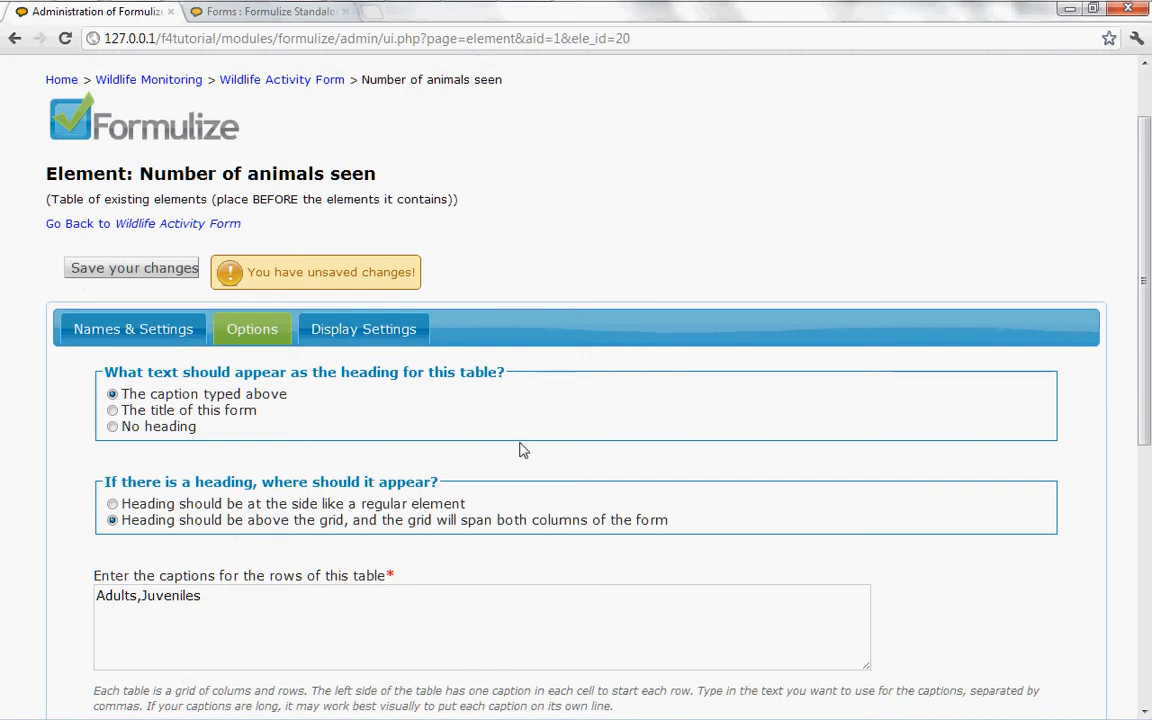
{"action": "left_click", "coordinate": [143, 273]}
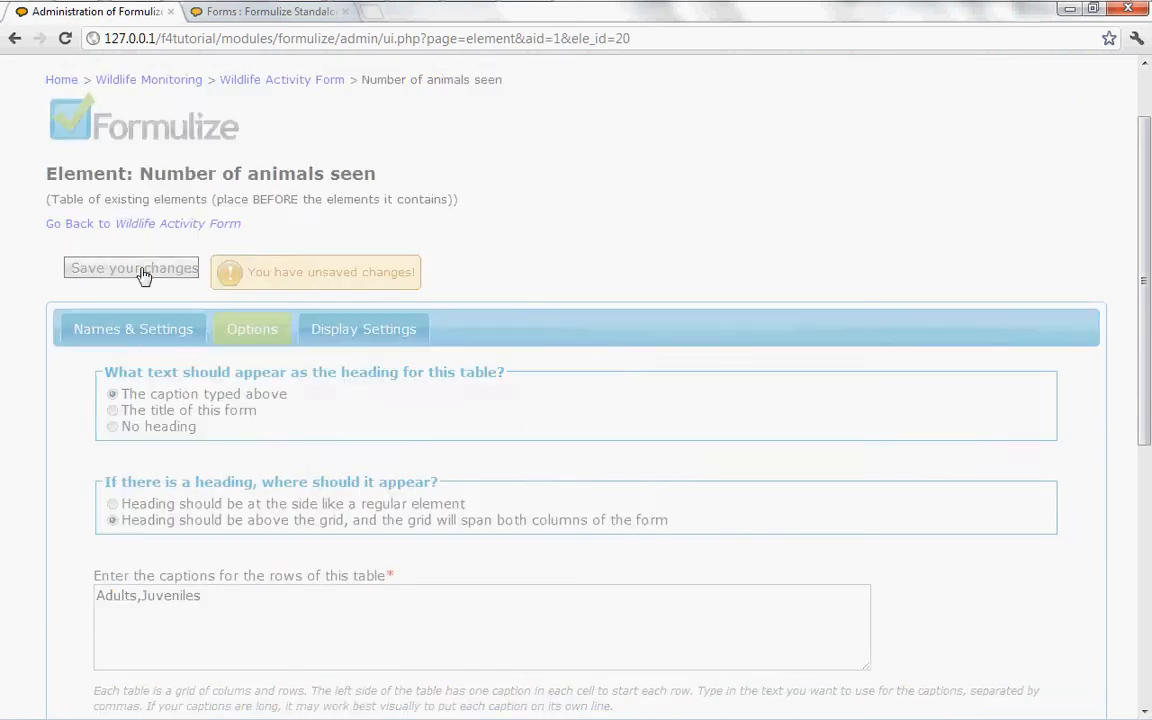
- Reload the Wild Pig entry in the live form, confirming resubmission, to check the table's heading position
{"action": "left_click", "coordinate": [257, 14]}
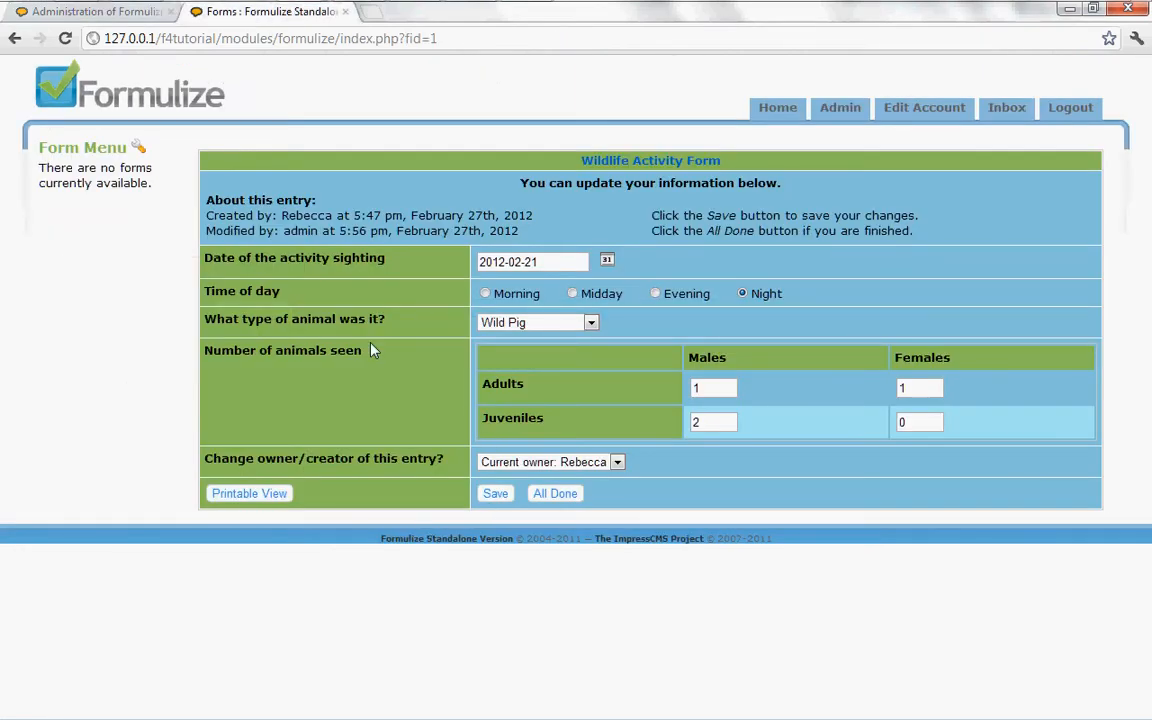
{"action": "key", "text": "F5"}
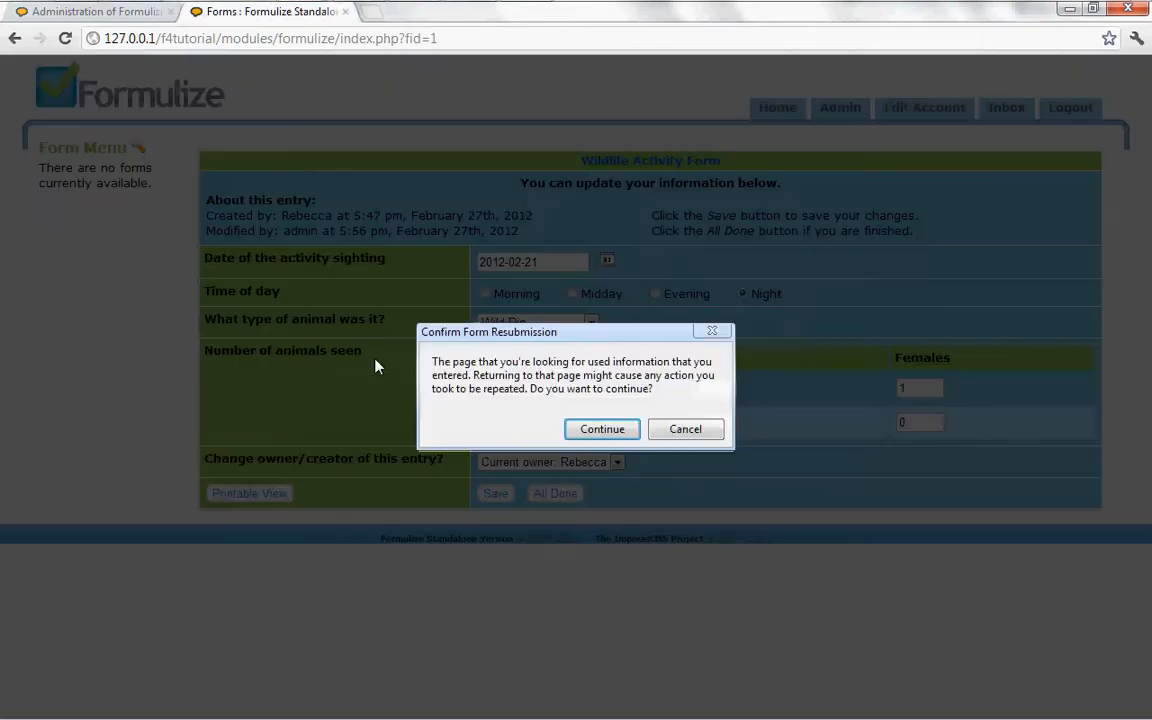
{"action": "left_click", "coordinate": [601, 429]}
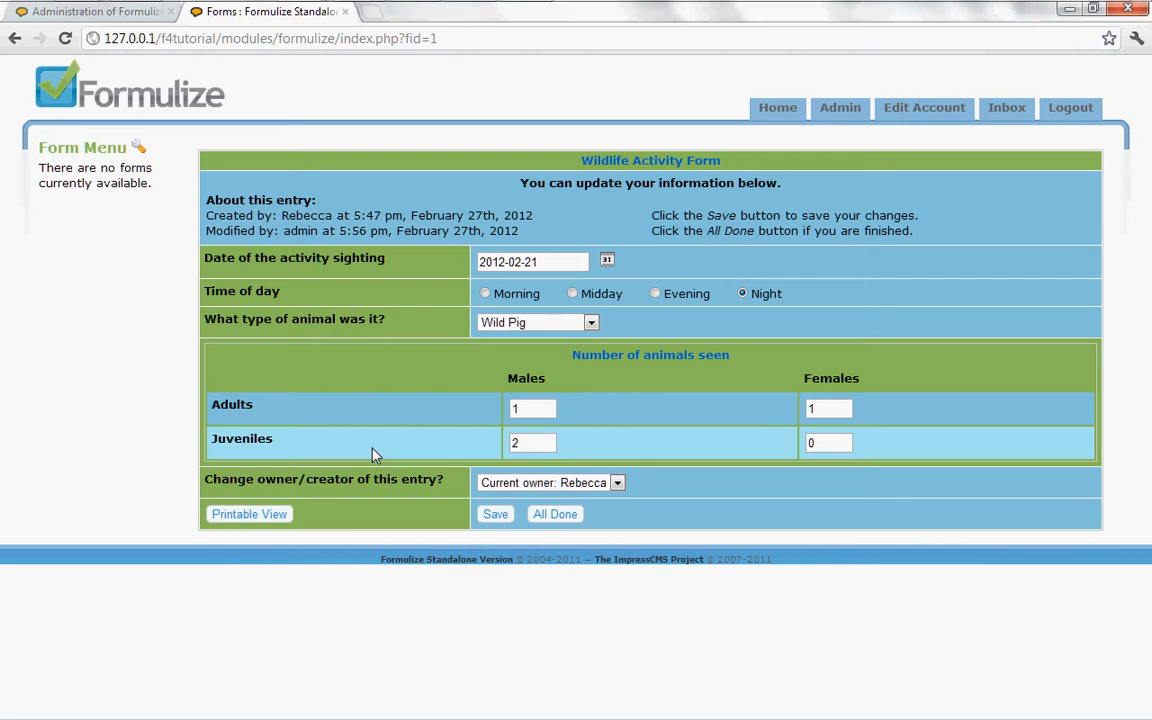
- Back in the table element's administration page, set the table's heading text to "No heading" and save the element
{"action": "left_click", "coordinate": [120, 18]}
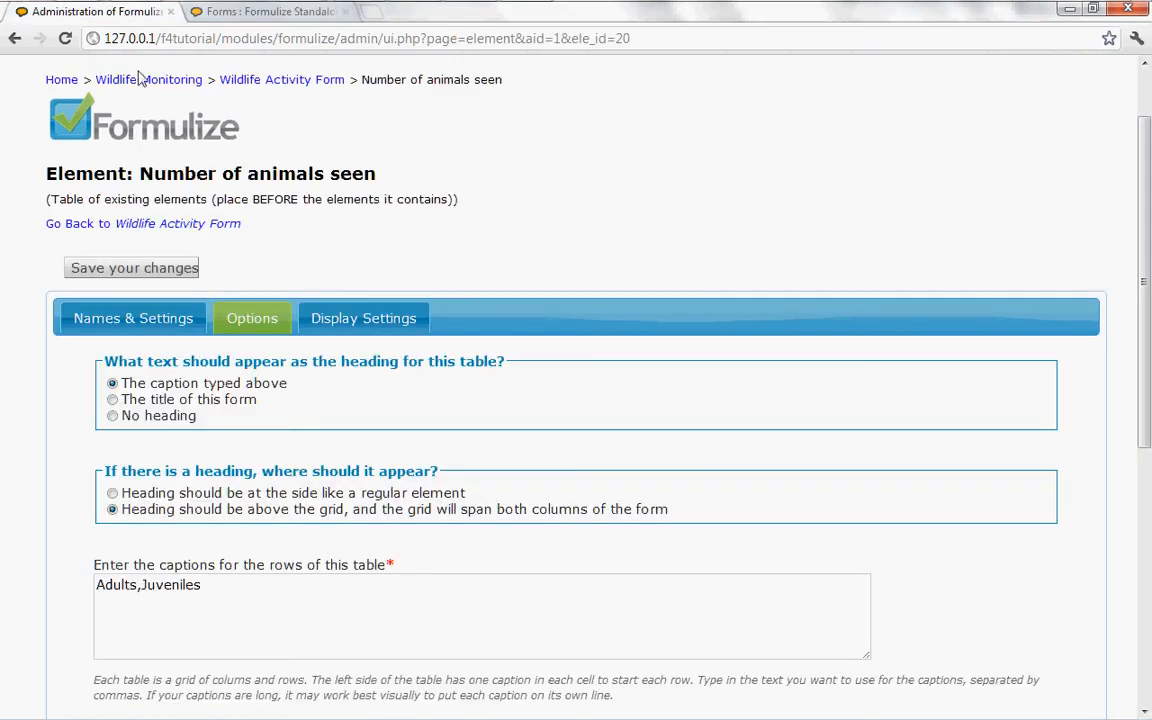
{"action": "left_click", "coordinate": [113, 416]}
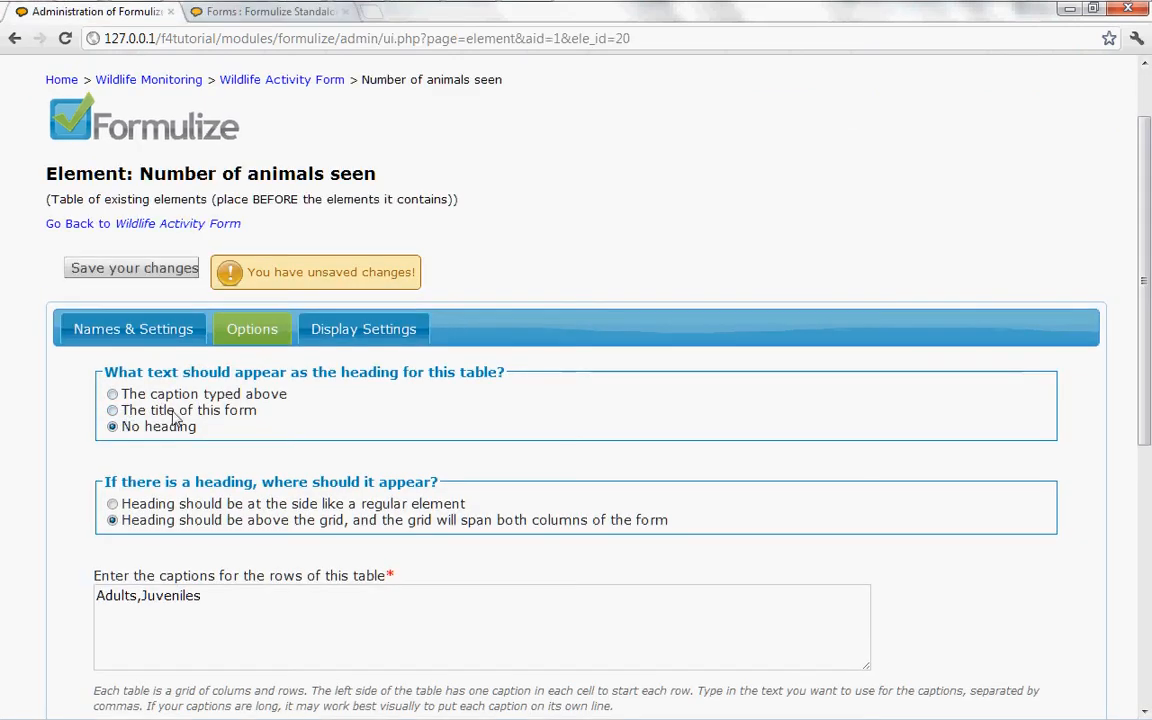
{"action": "left_click", "coordinate": [134, 270]}
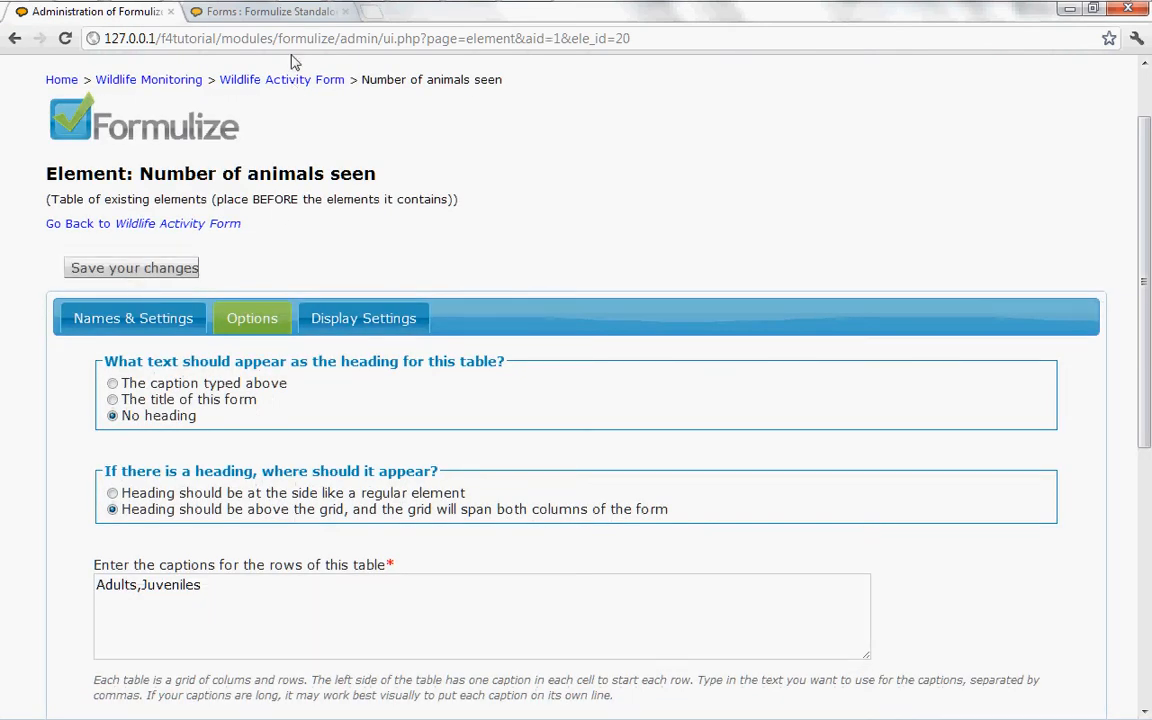
- Refresh the live Wild Pig entry with resubmission confirmed to check the table without its heading
{"action": "left_click", "coordinate": [255, 12]}
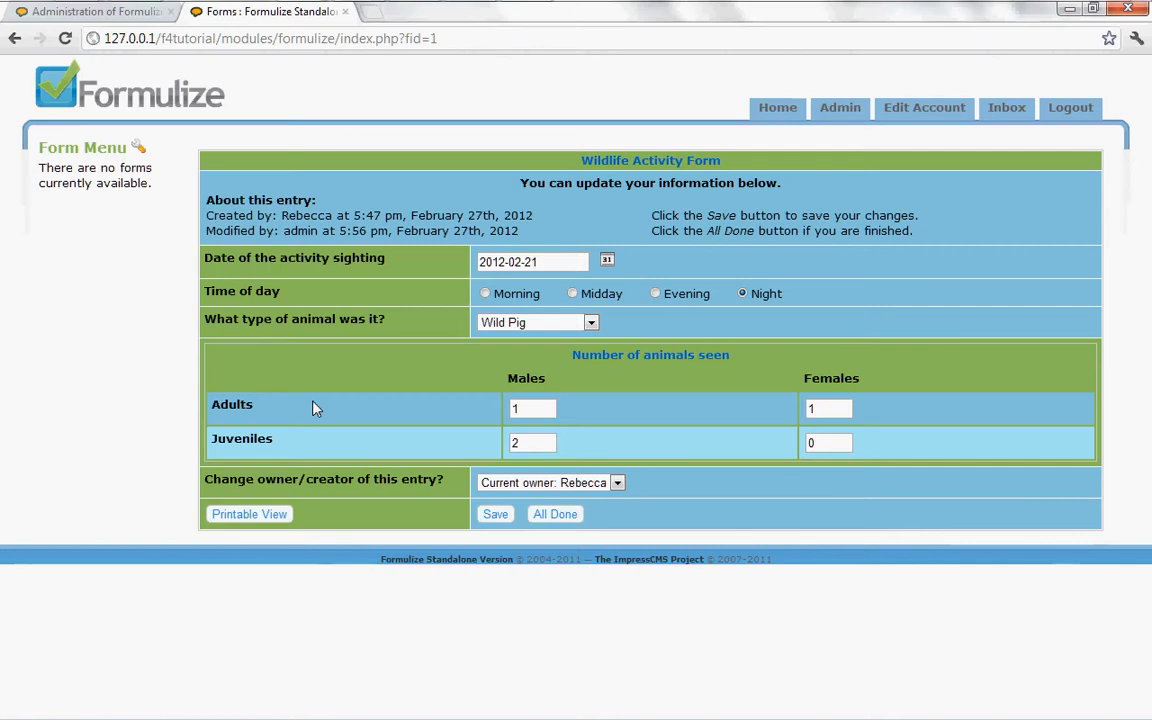
{"action": "key", "text": "F5"}
{"action": "left_click", "coordinate": [600, 429]}
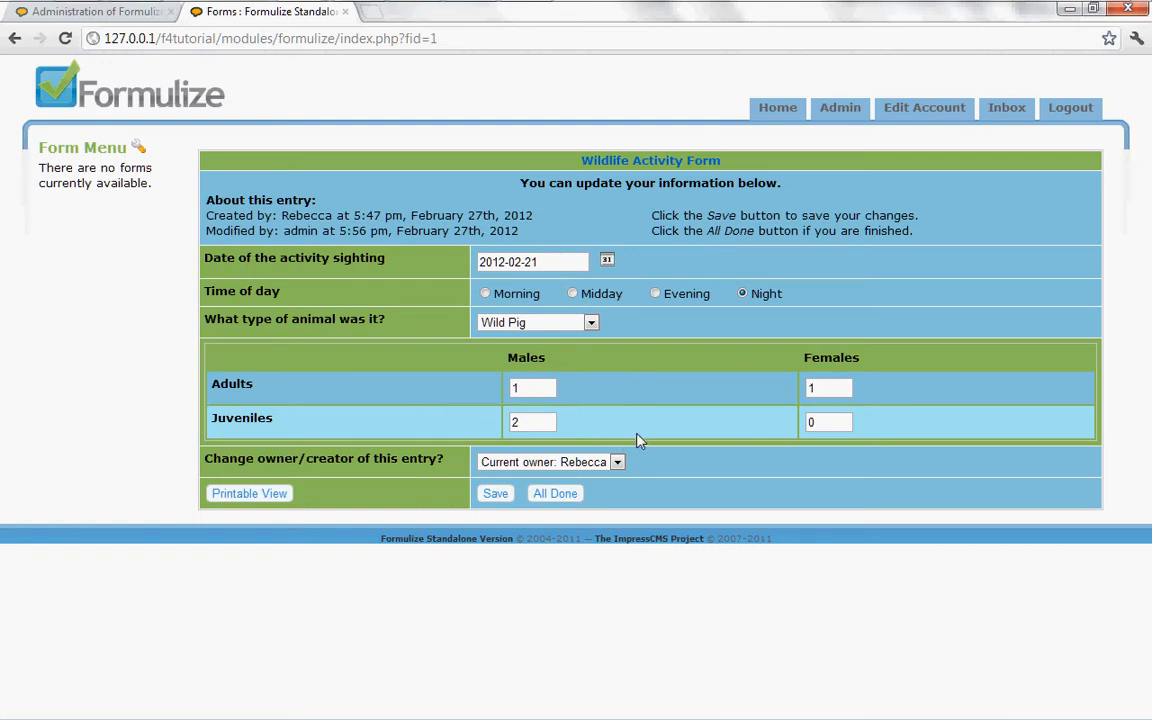
- Review the table element's heading, caption and display settings in the administration page, and go back to the live Wild Pig entry
{"action": "left_click", "coordinate": [110, 20]}
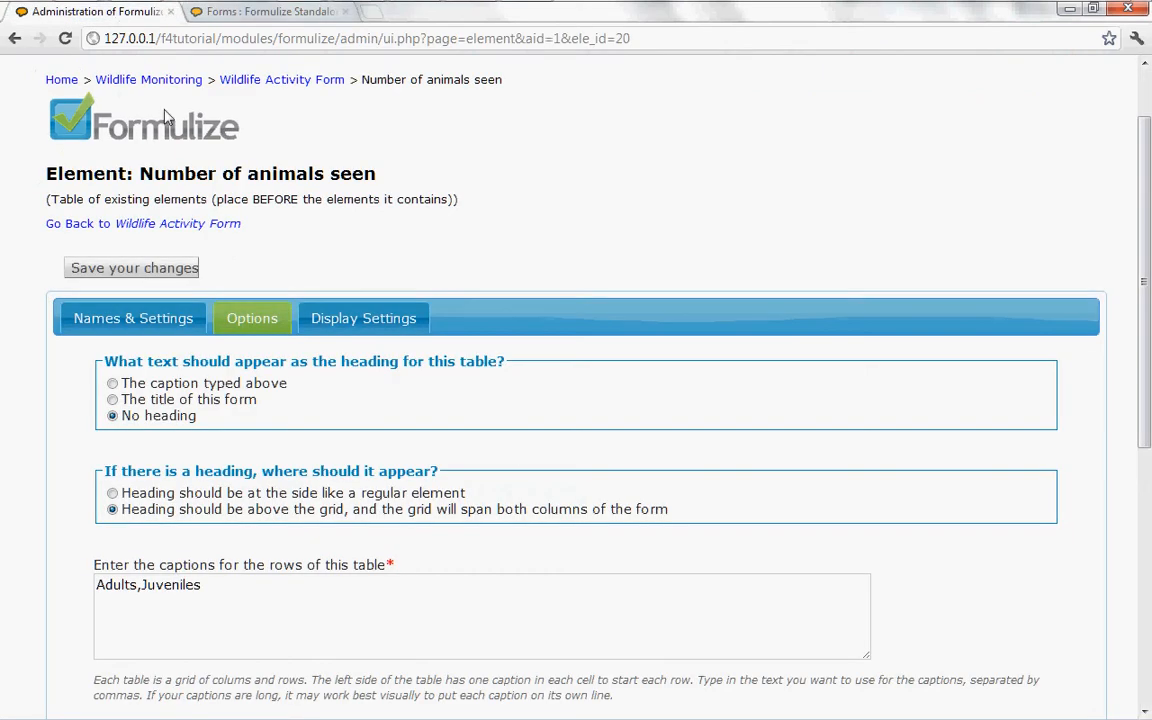
{"action": "scroll", "coordinate": [440, 429], "scroll_direction": "down", "scroll_amount": 5}
{"action": "scroll", "coordinate": [432, 455], "scroll_direction": "up", "scroll_amount": 4}
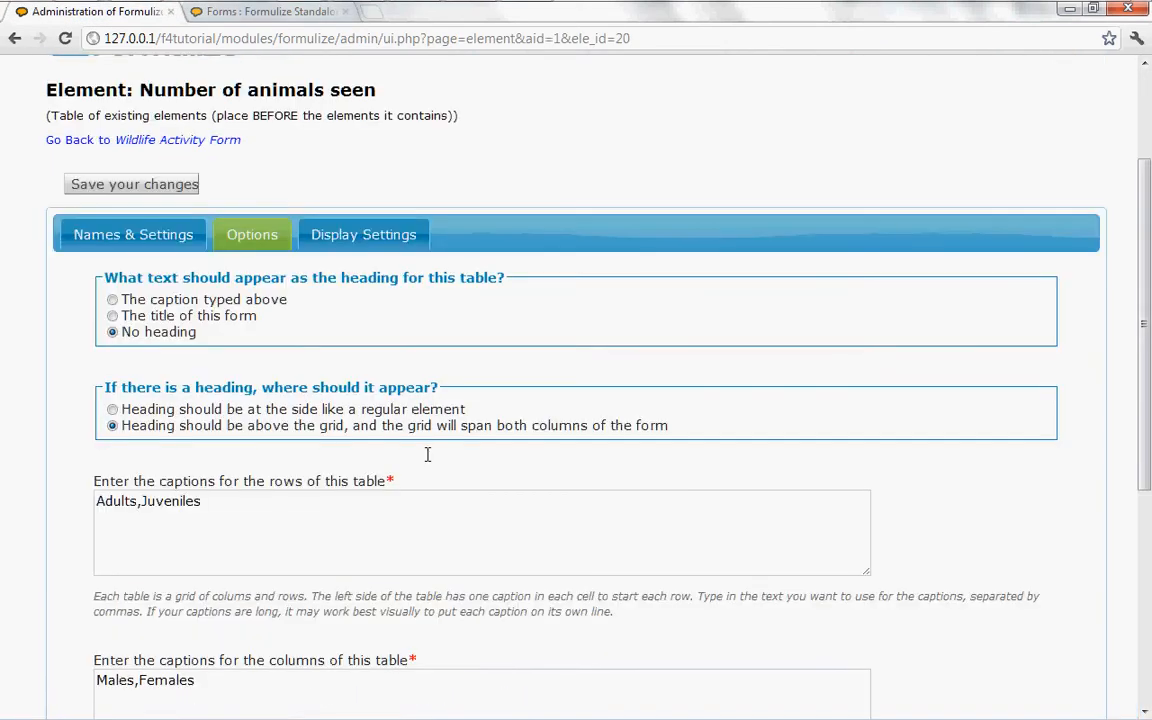
{"action": "scroll", "coordinate": [427, 458], "scroll_direction": "up", "scroll_amount": 1}
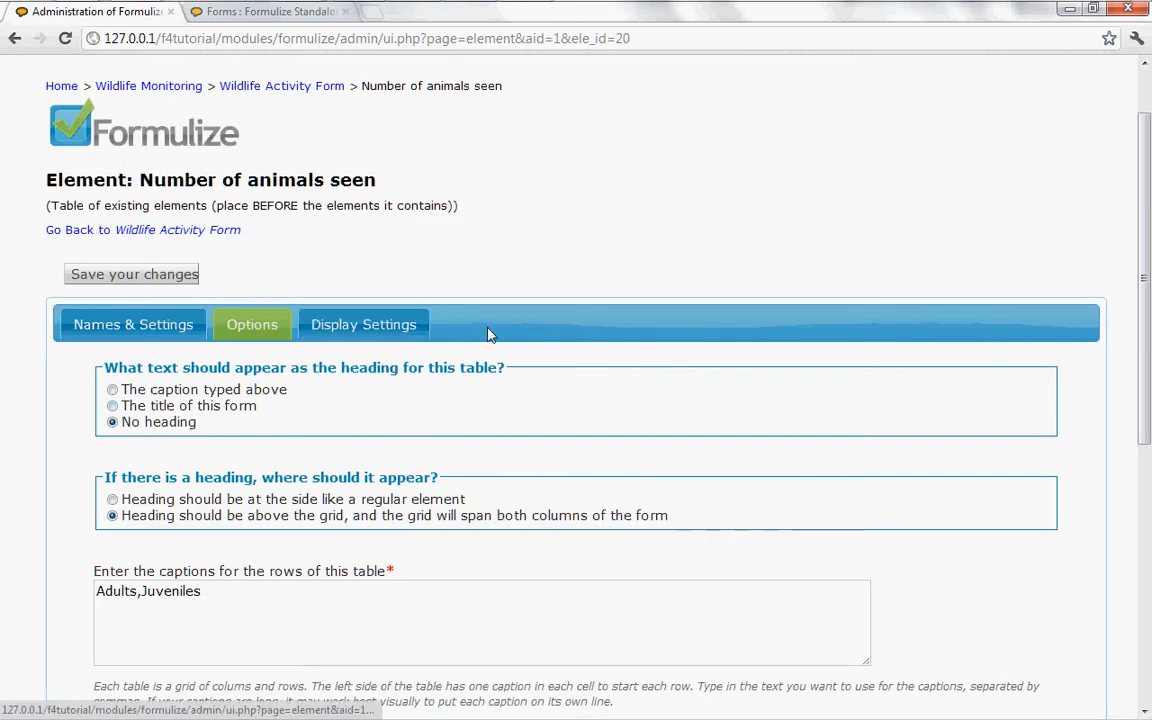
{"action": "left_click", "coordinate": [405, 324]}
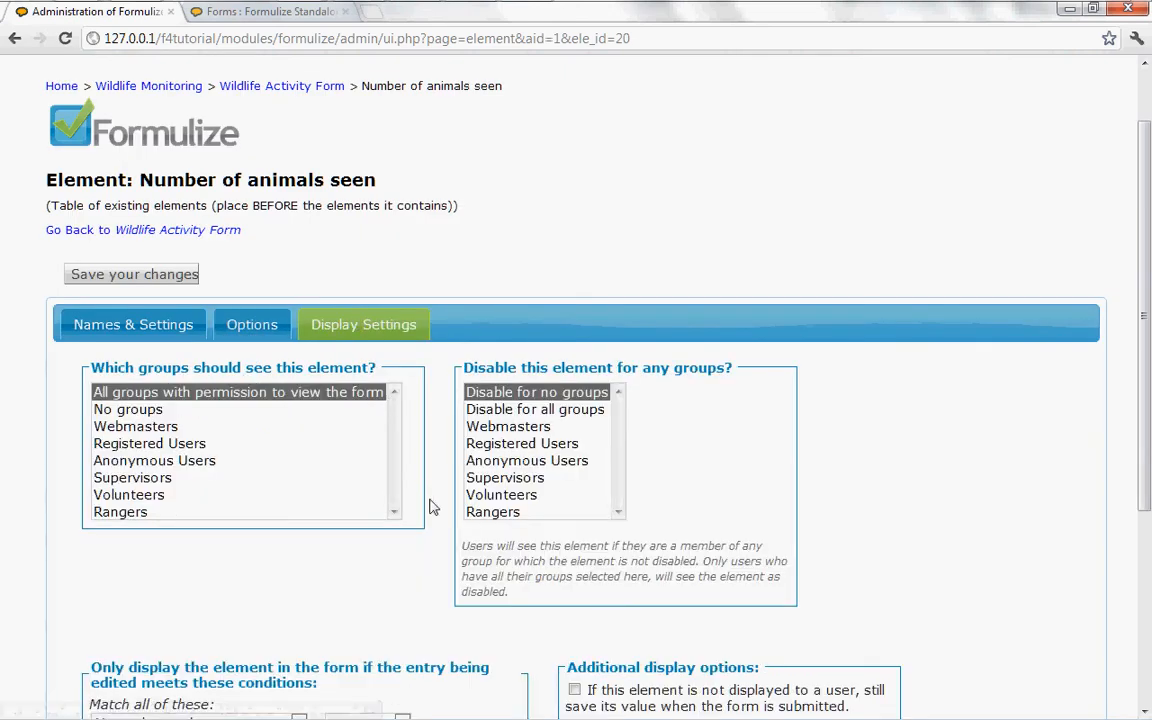
{"action": "scroll", "coordinate": [433, 507], "scroll_direction": "down", "scroll_amount": 3}
{"action": "scroll", "coordinate": [475, 541], "scroll_direction": "up", "scroll_amount": 2}
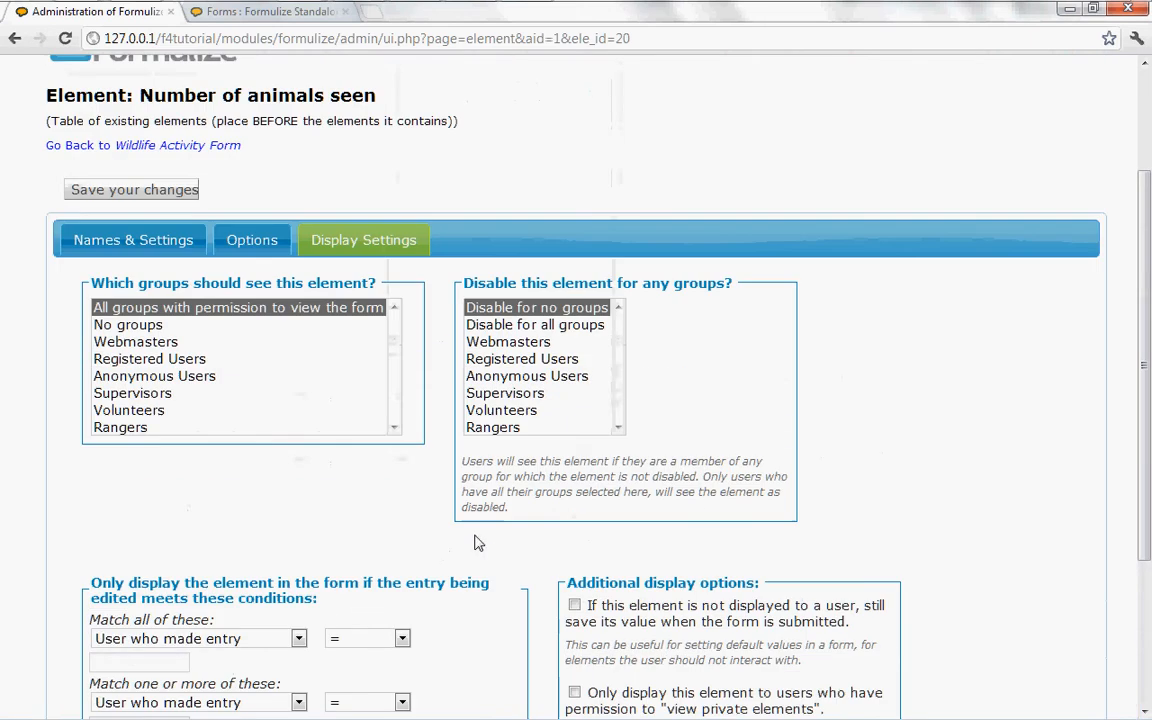
{"action": "scroll", "coordinate": [450, 535], "scroll_direction": "up", "scroll_amount": 2}
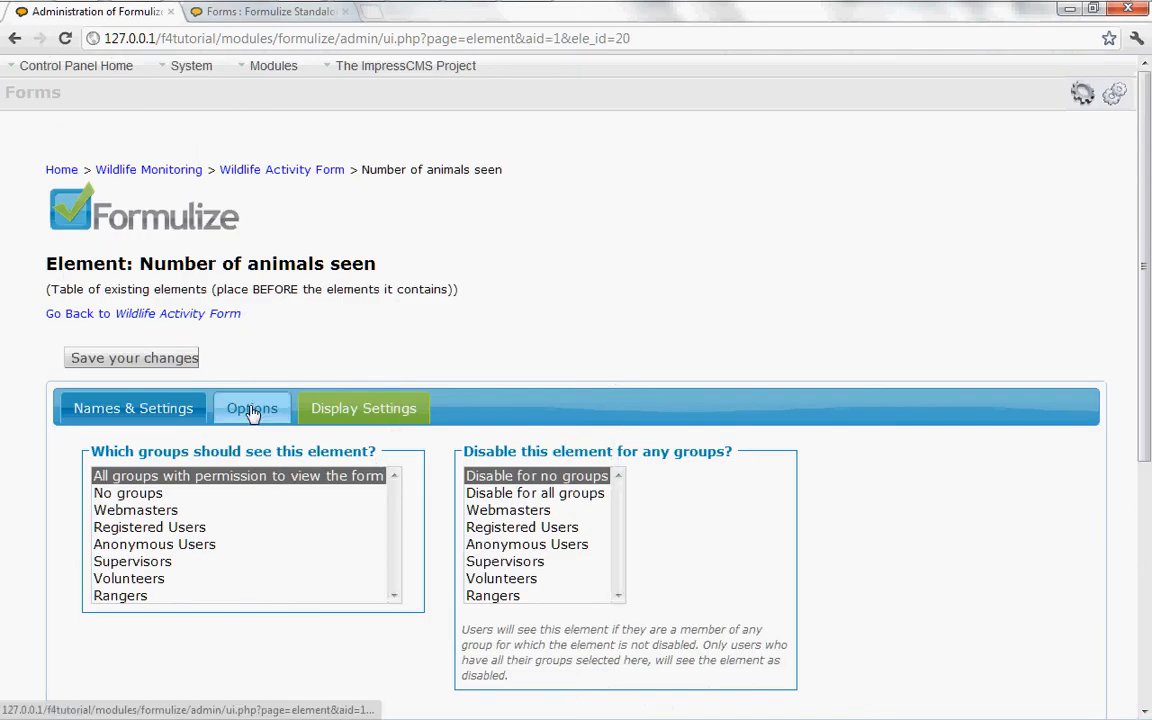
{"action": "left_click", "coordinate": [252, 411]}
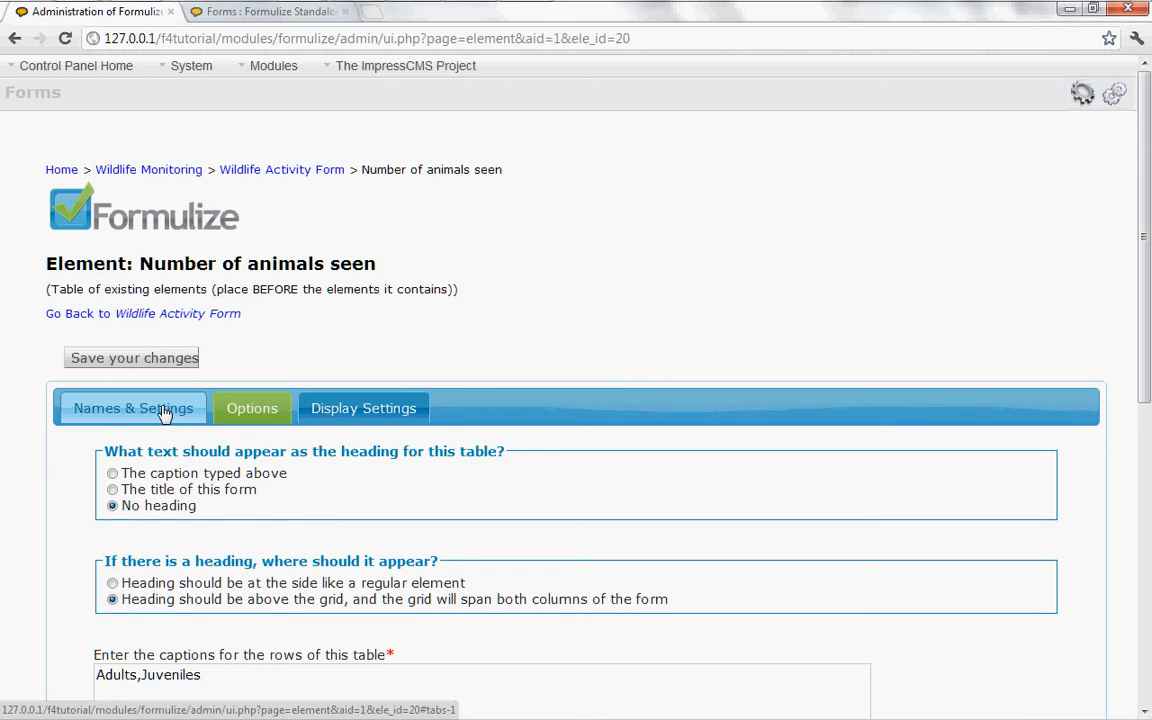
{"action": "left_click", "coordinate": [258, 19]}
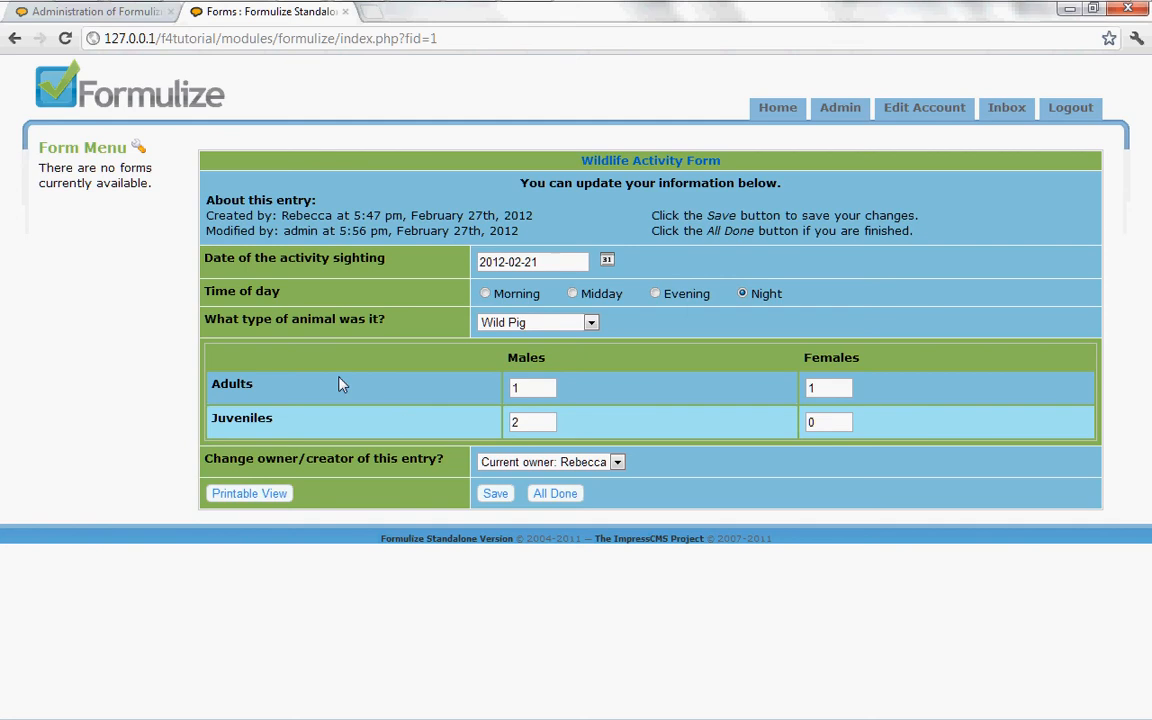
- Switch to File Explorer's formulize/templates/css folder, open style.php in Komodo IDE, close the find results and maximize the editor window
{"action": "mouse_move", "coordinate": [78, 15]}
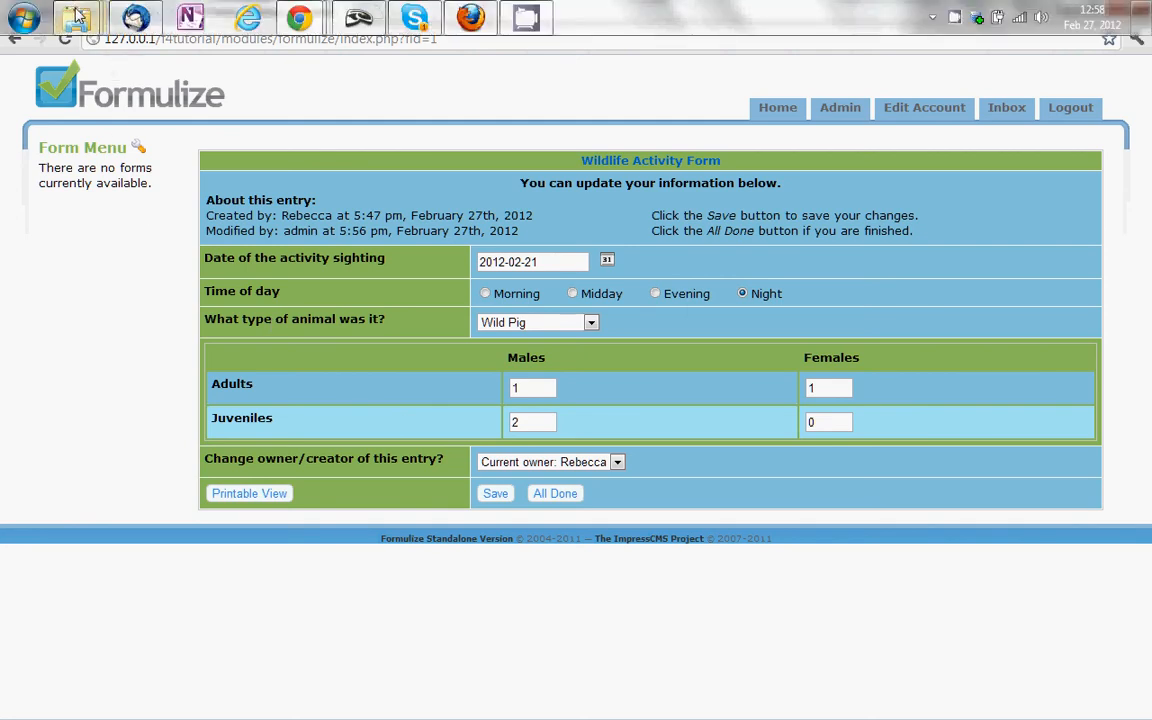
{"action": "left_click", "coordinate": [465, 129]}
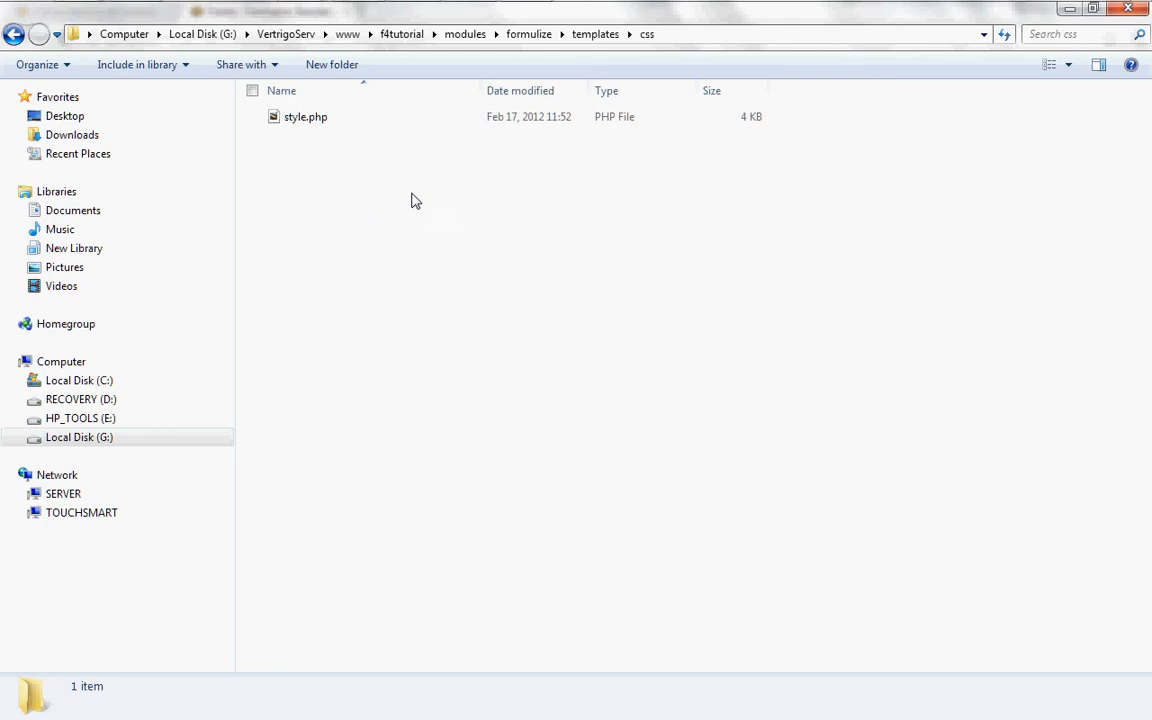
{"action": "left_click", "coordinate": [322, 121]}
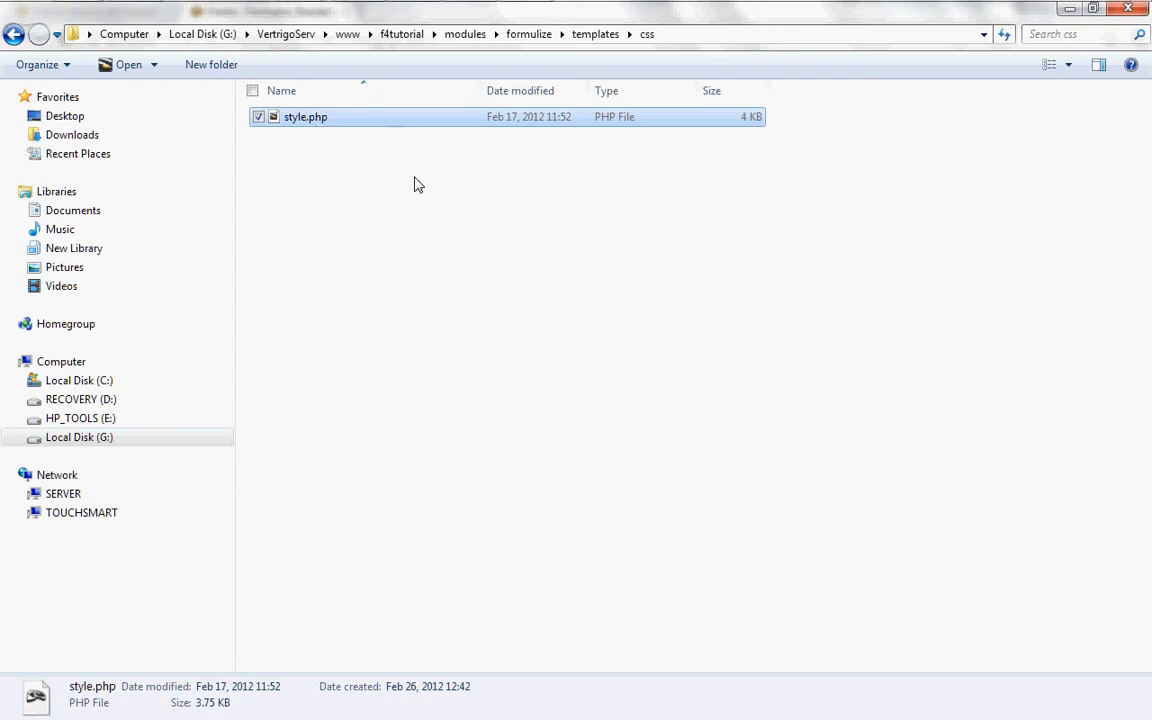
{"action": "key", "text": "Return"}
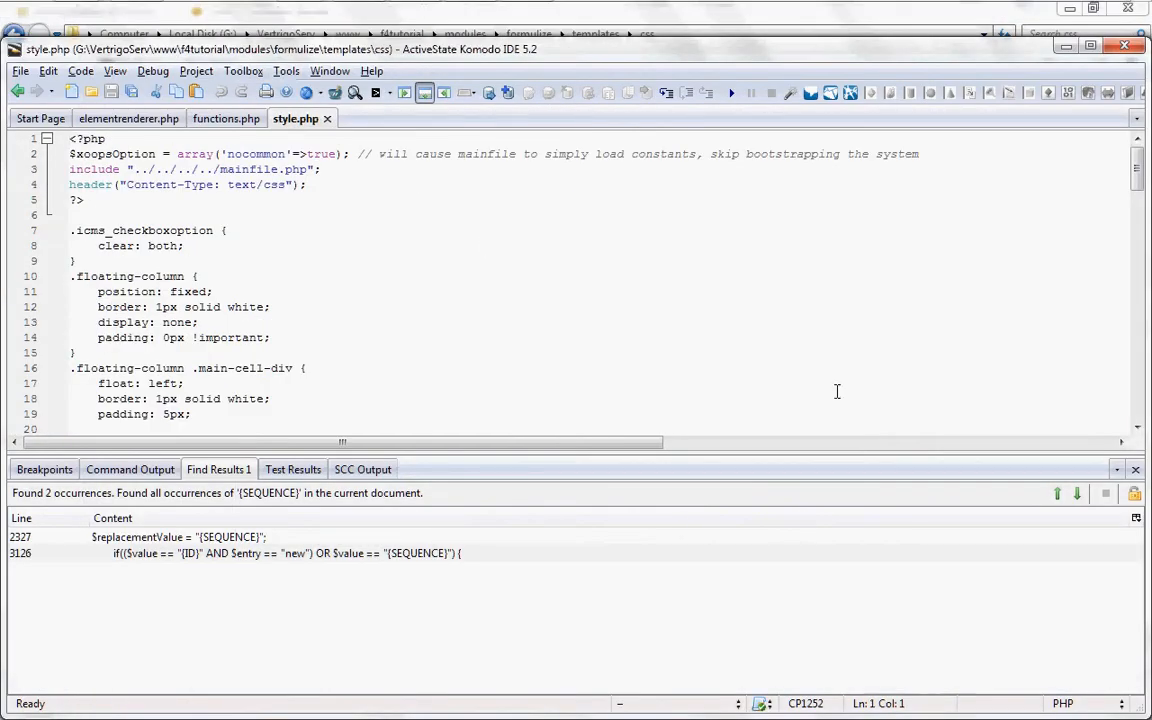
{"action": "left_click", "coordinate": [1135, 471]}
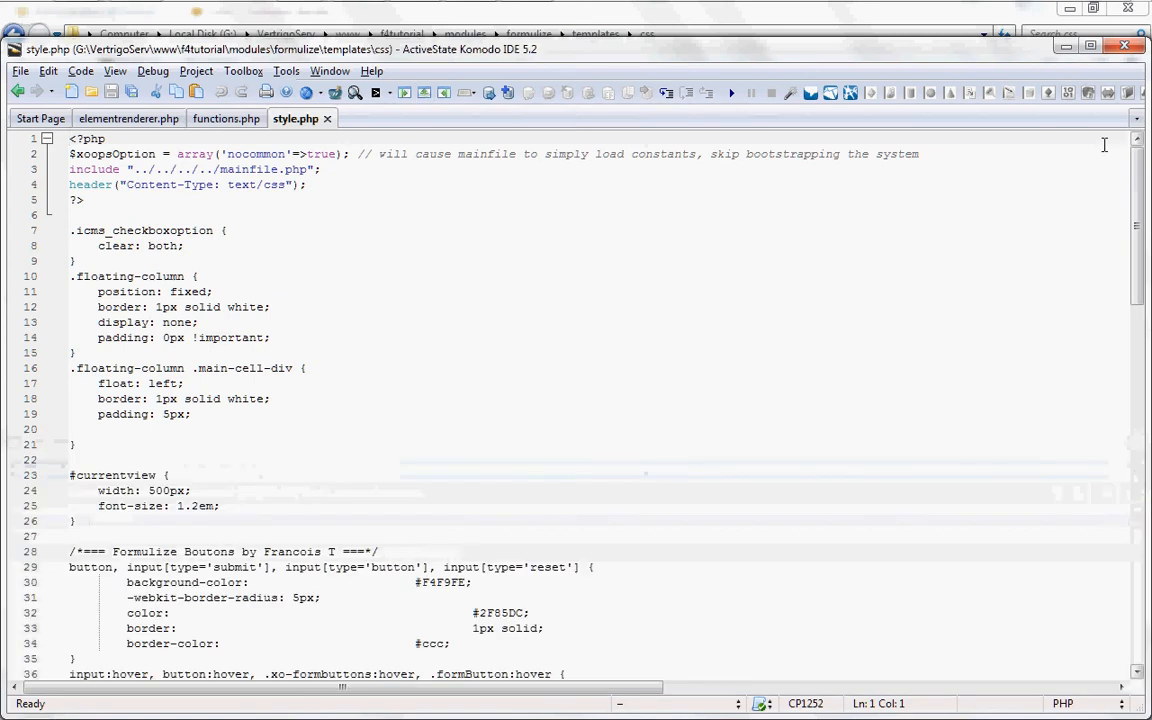
{"action": "double_click", "coordinate": [982, 48]}
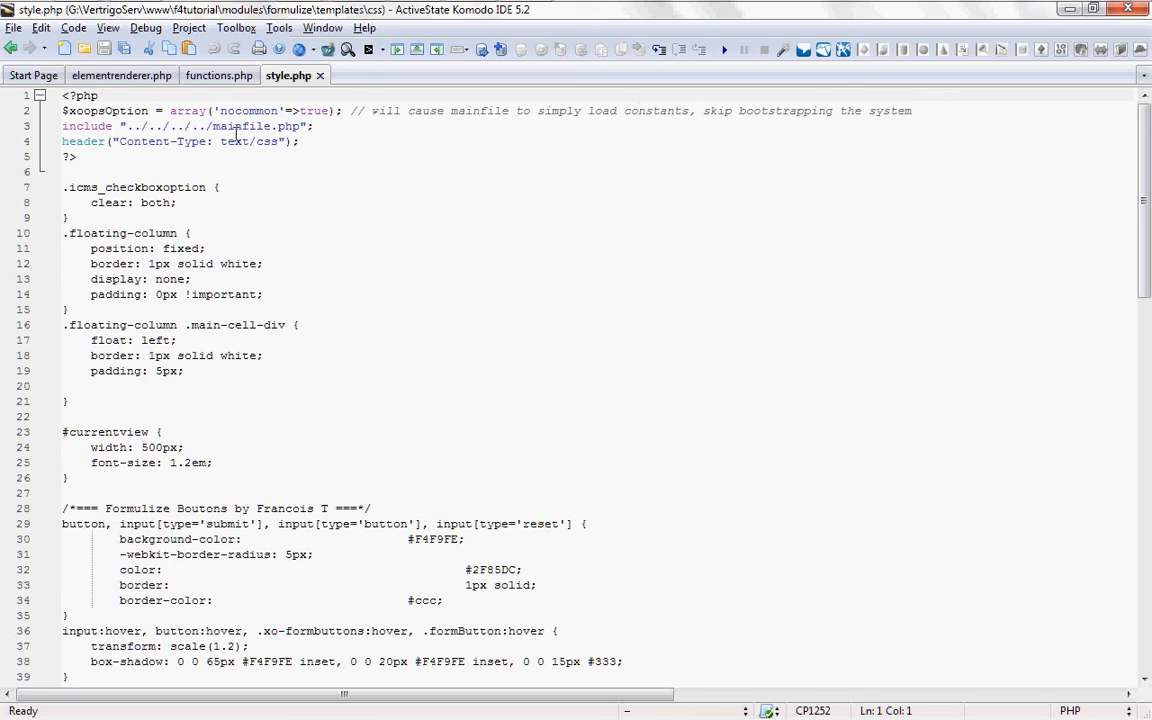
- Look through the CSS rules in style.php, from the floating column styles to the Formulize button styles, and return to the start
{"action": "scroll", "coordinate": [373, 371], "scroll_direction": "down", "scroll_amount": 9}
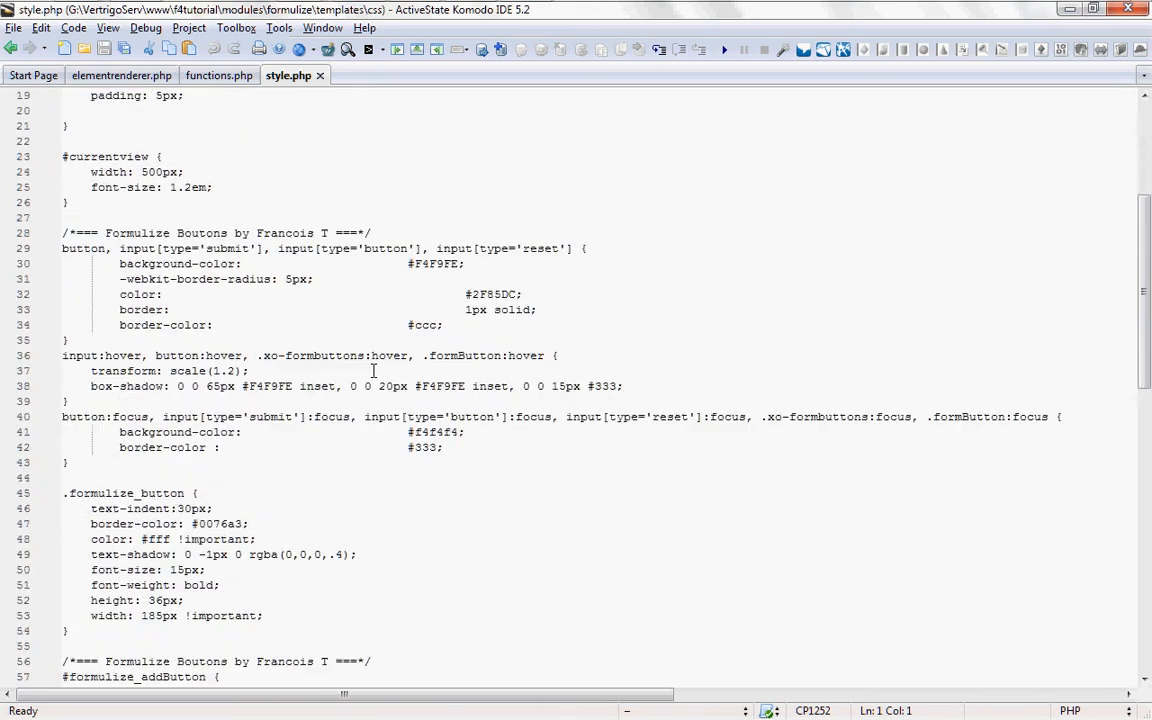
{"action": "scroll", "coordinate": [373, 371], "scroll_direction": "down", "scroll_amount": 5}
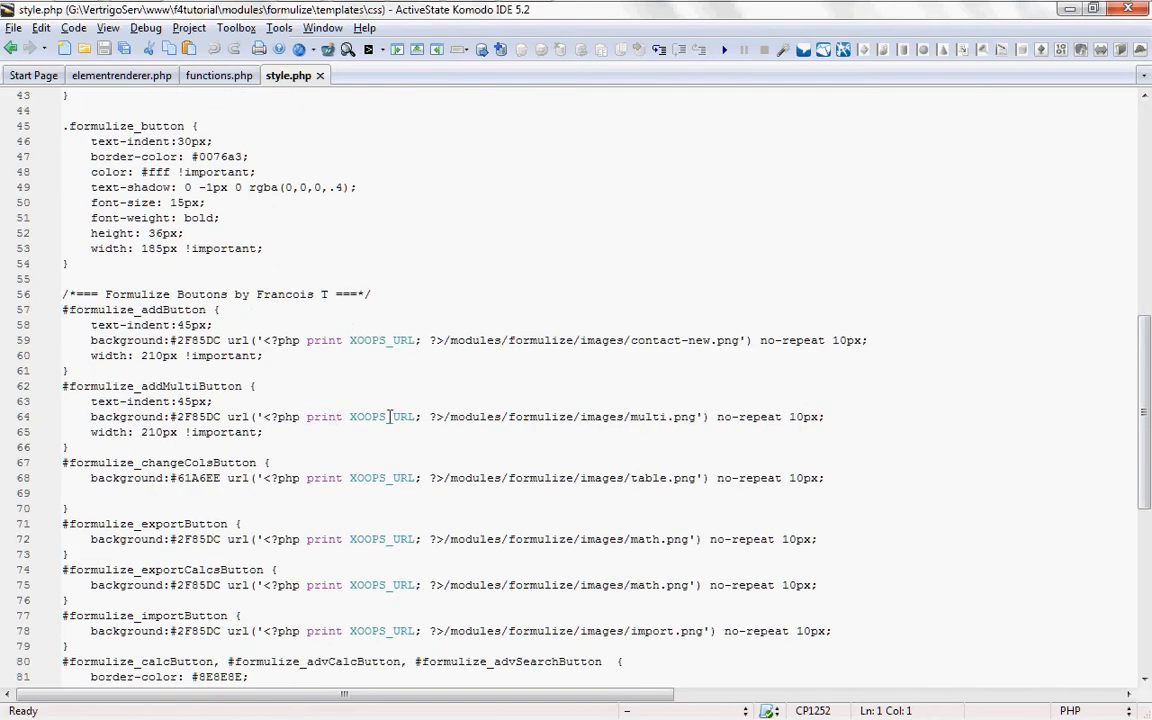
{"action": "scroll", "coordinate": [397, 476], "scroll_direction": "down", "scroll_amount": 6}
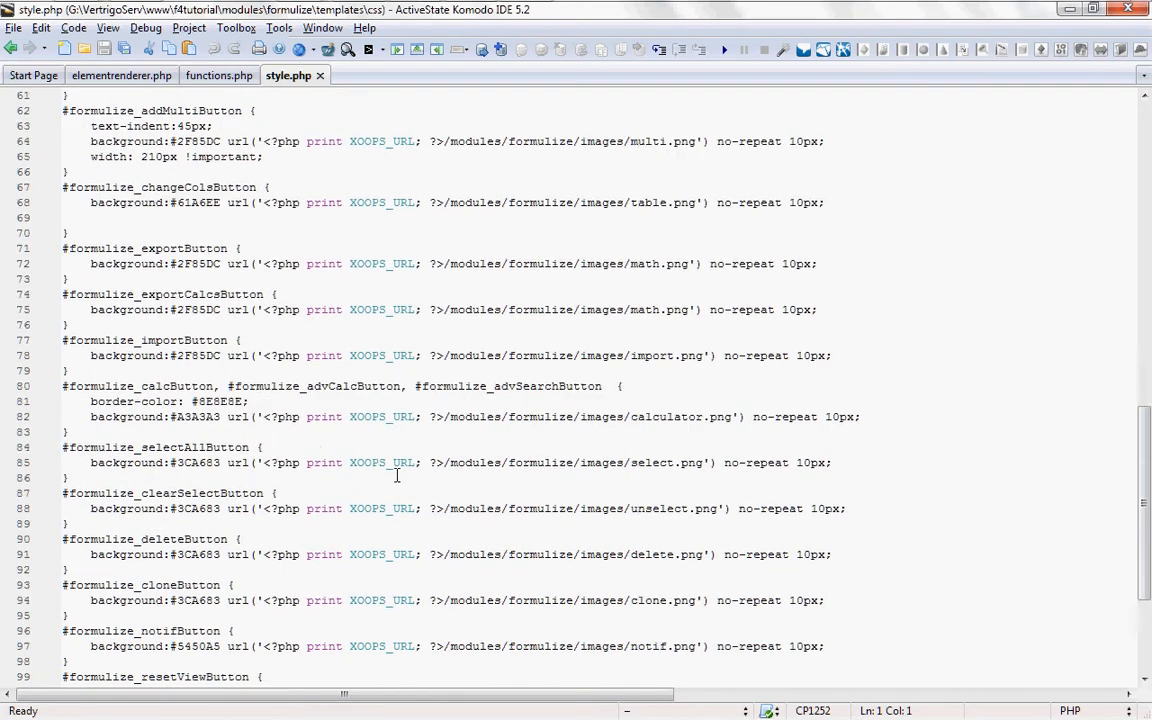
{"action": "scroll", "coordinate": [395, 574], "scroll_direction": "down", "scroll_amount": 5}
{"action": "scroll", "coordinate": [393, 590], "scroll_direction": "up", "scroll_amount": 10}
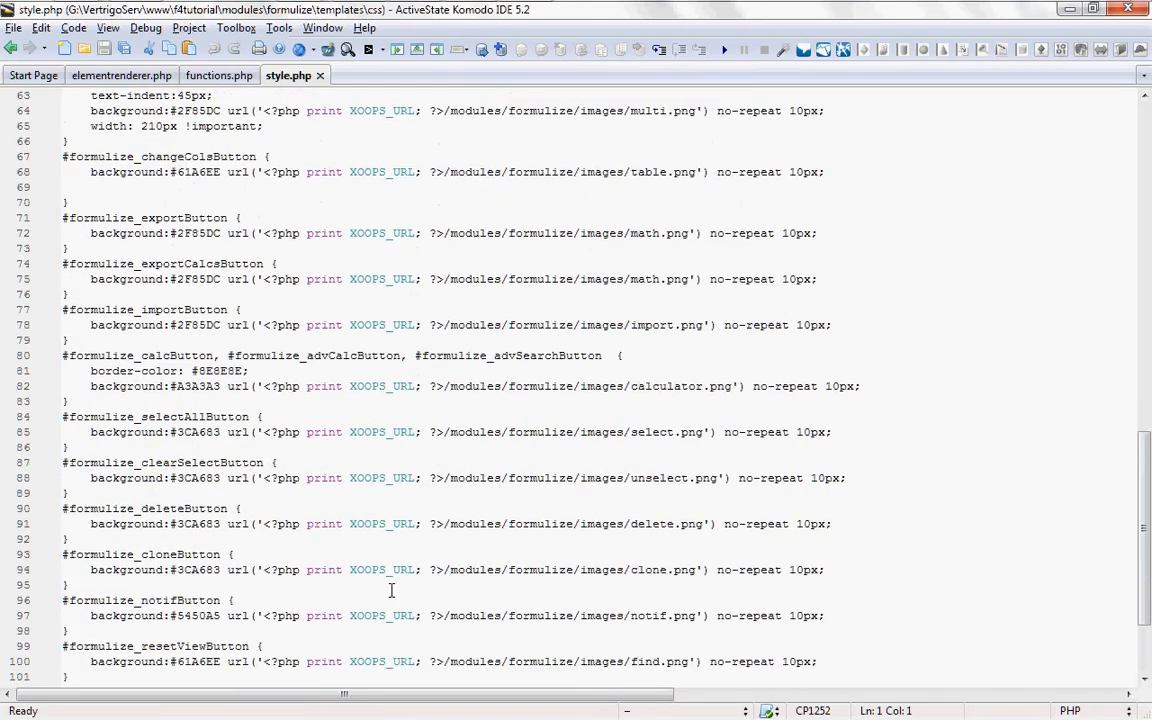
{"action": "scroll", "coordinate": [391, 590], "scroll_direction": "up", "scroll_amount": 15}
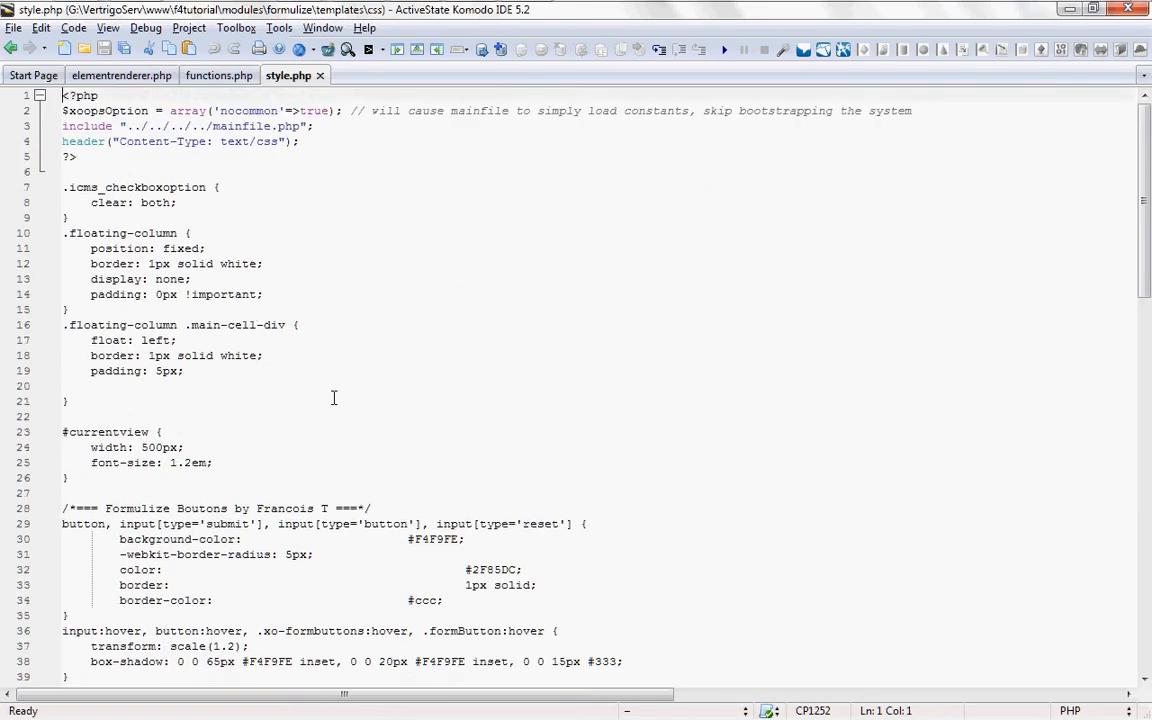
{"action": "scroll", "coordinate": [328, 404], "scroll_direction": "down", "scroll_amount": 1}
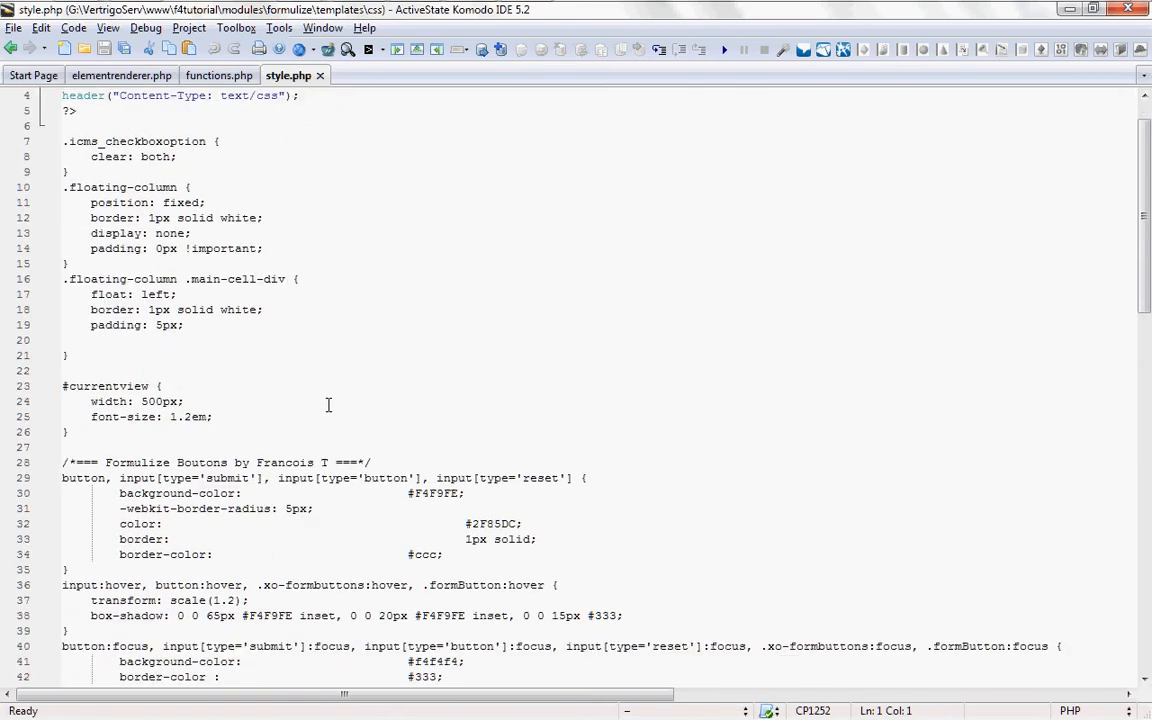
{"action": "scroll", "coordinate": [328, 404], "scroll_direction": "up", "scroll_amount": 1}
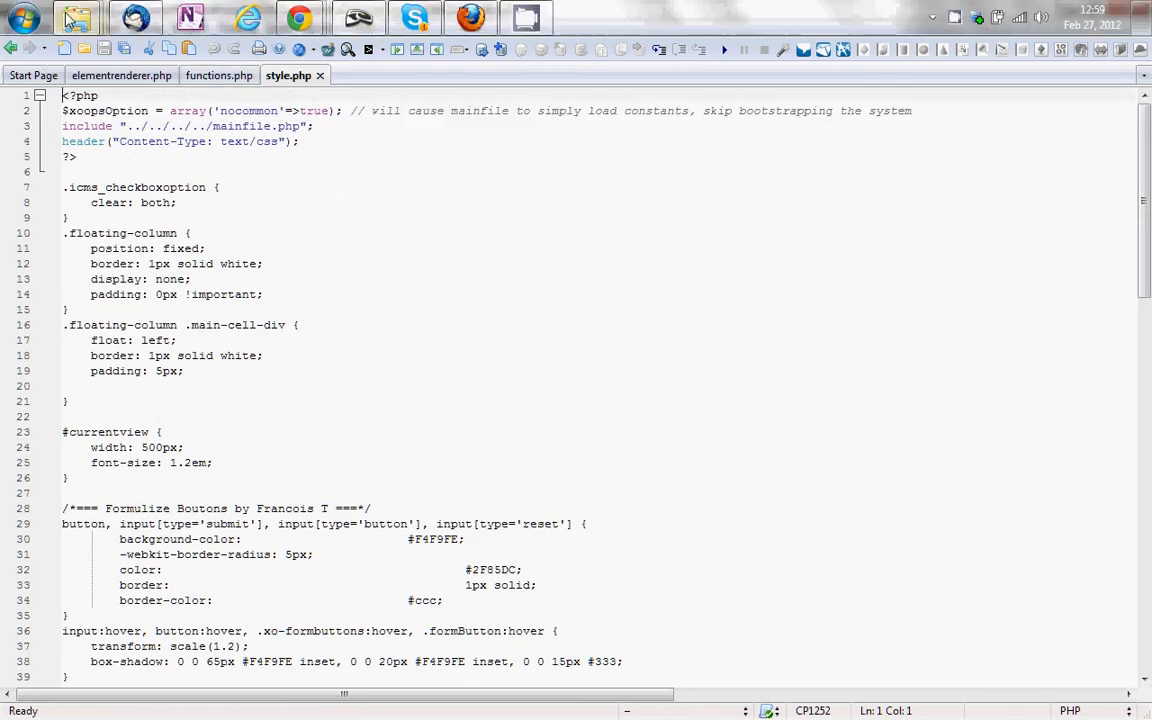
- Switch to File Explorer and open the f4tutorial/themes/formulize_standalone folder to look over the theme's stylesheets, including style.css
{"action": "mouse_move", "coordinate": [77, 18]}
{"action": "left_click", "coordinate": [447, 156]}
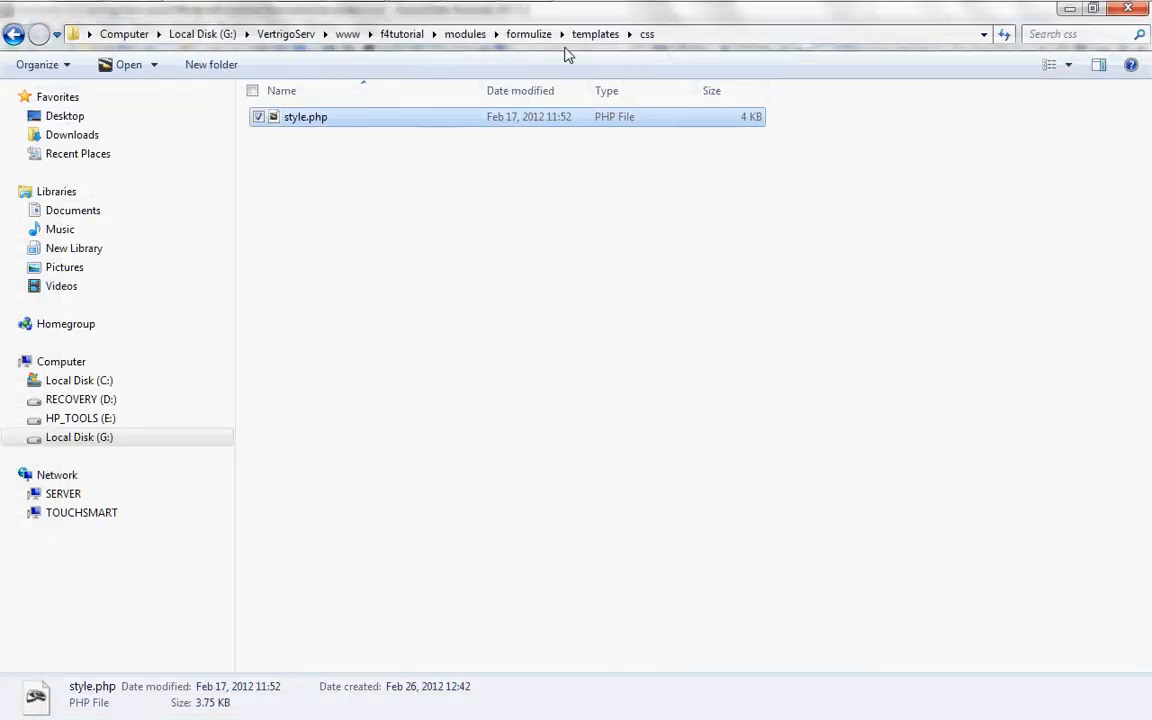
{"action": "left_click", "coordinate": [403, 35]}
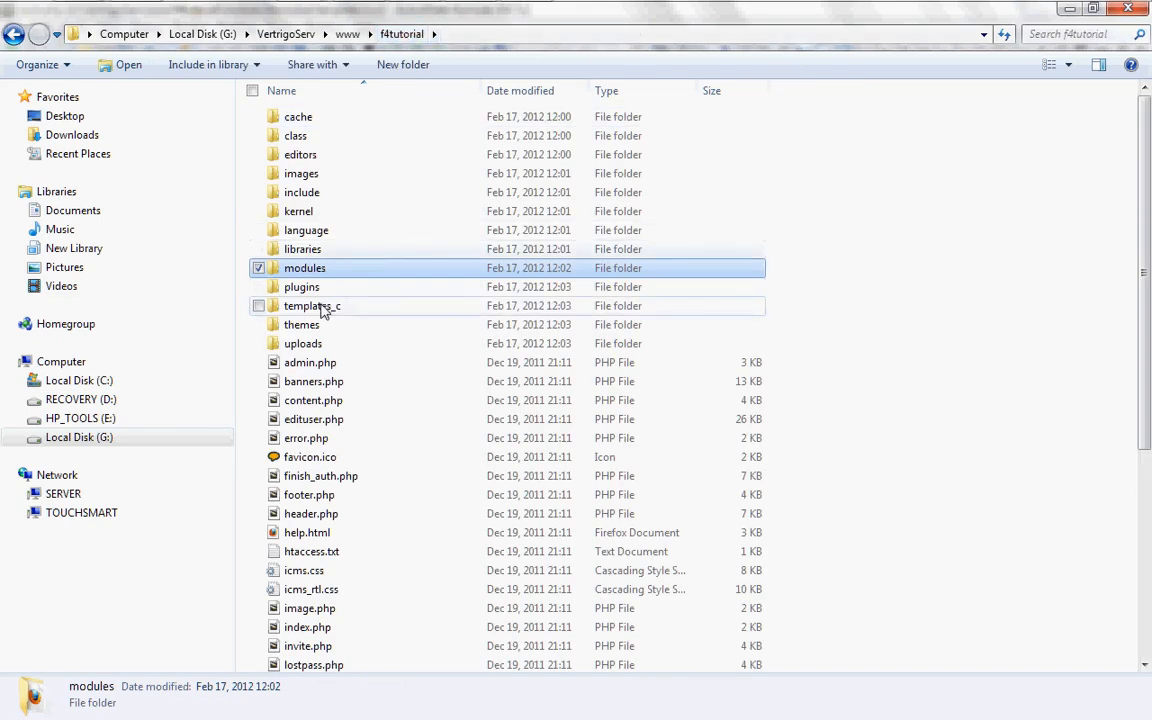
{"action": "double_click", "coordinate": [325, 335]}
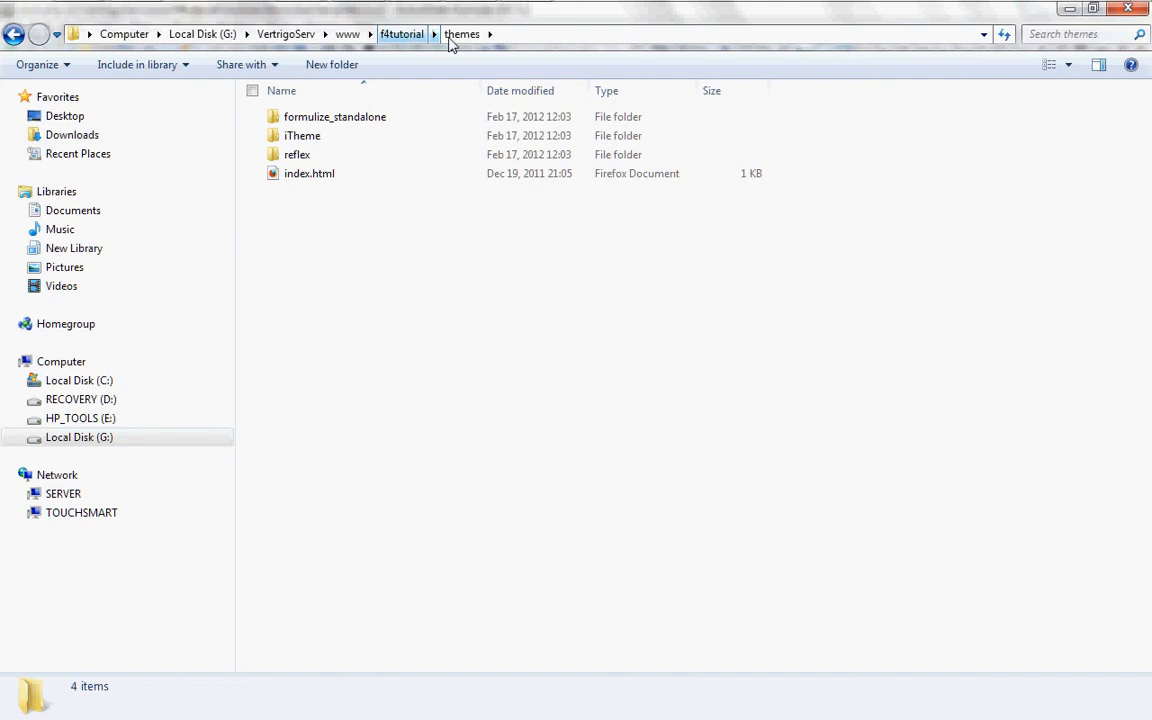
{"action": "left_click", "coordinate": [320, 118]}
{"action": "double_click", "coordinate": [320, 118]}
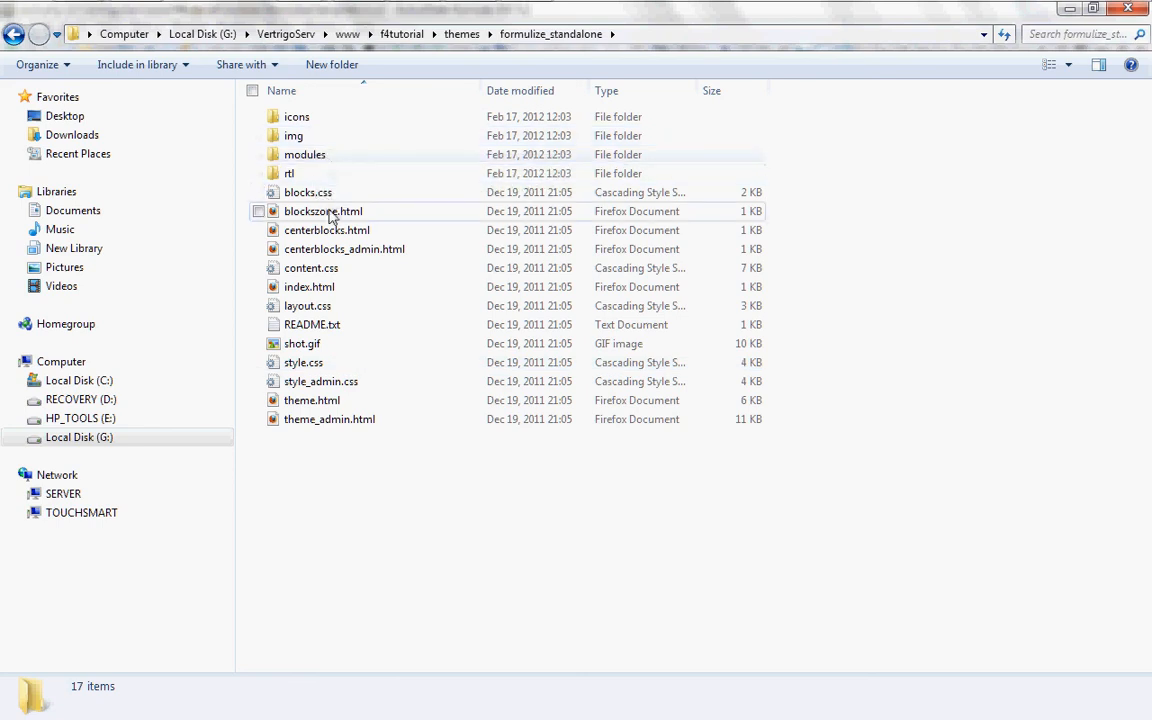
{"action": "left_click", "coordinate": [333, 364]}
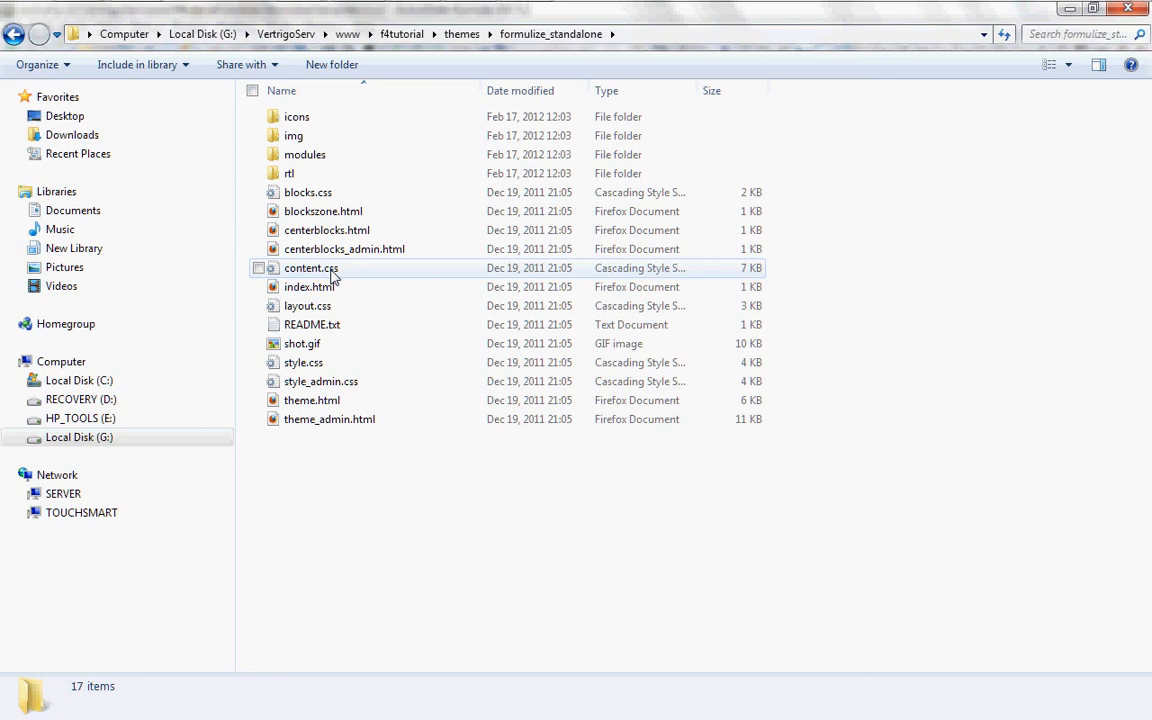
- Switch to the Chrome window showing the live Wild Pig entry in the Wildlife Activity Form
{"action": "mouse_move", "coordinate": [299, 18]}
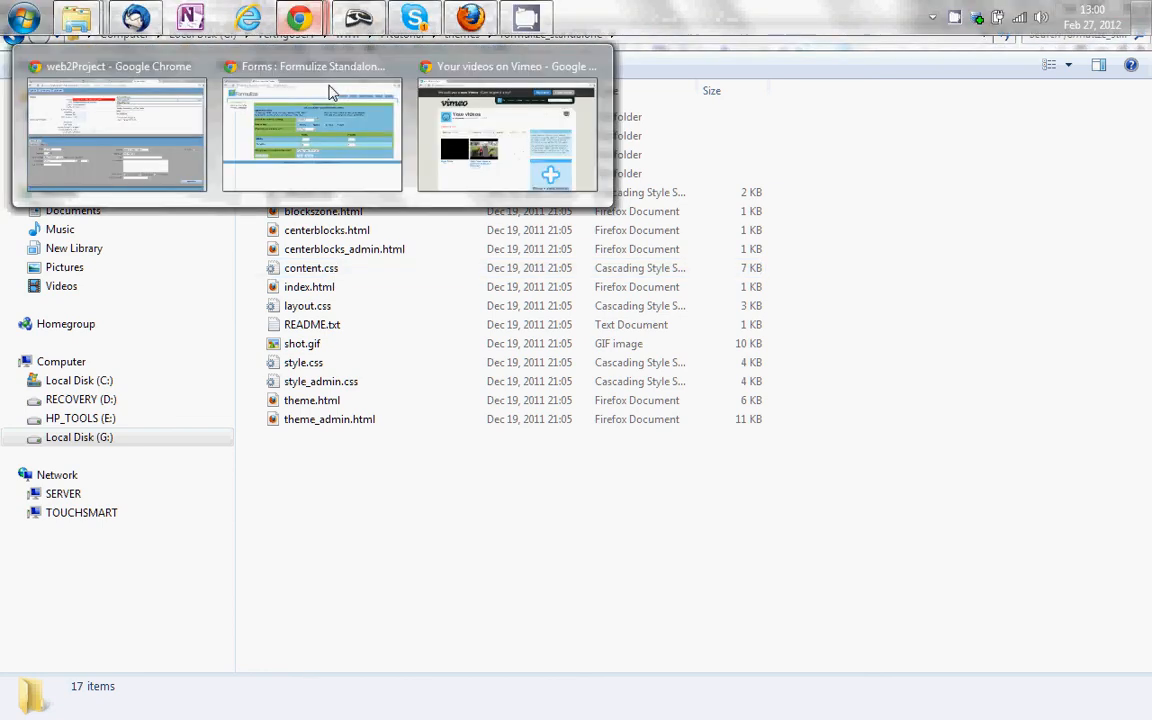
{"action": "left_click", "coordinate": [331, 92]}
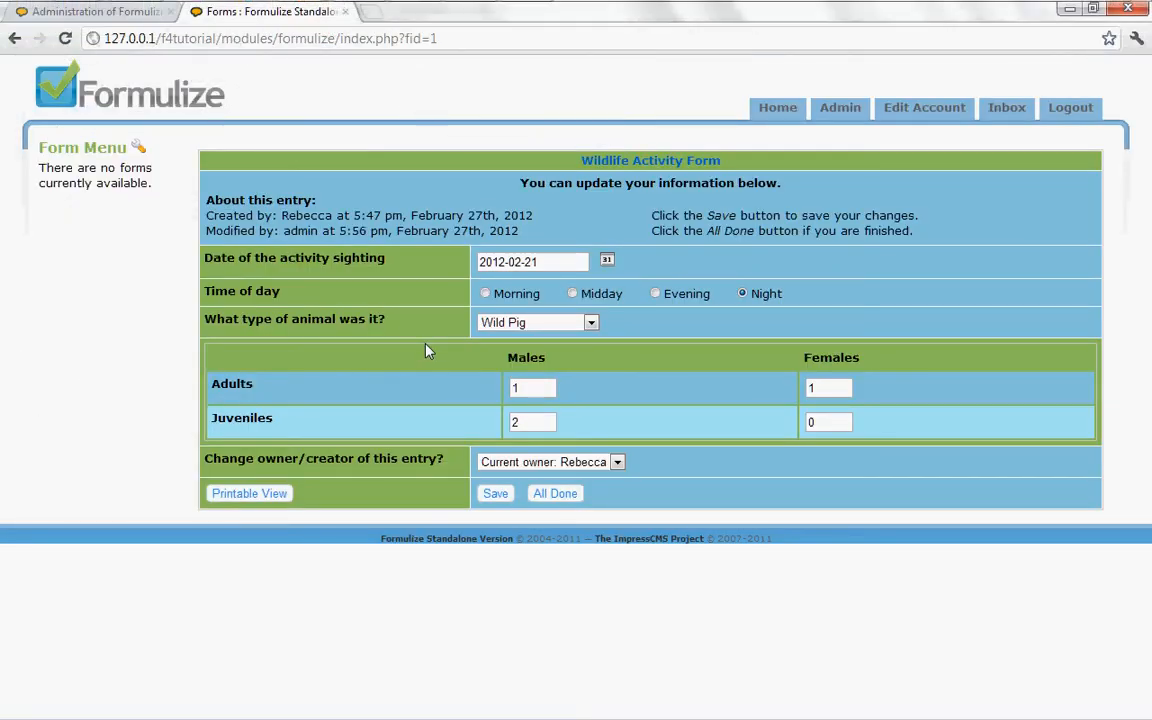